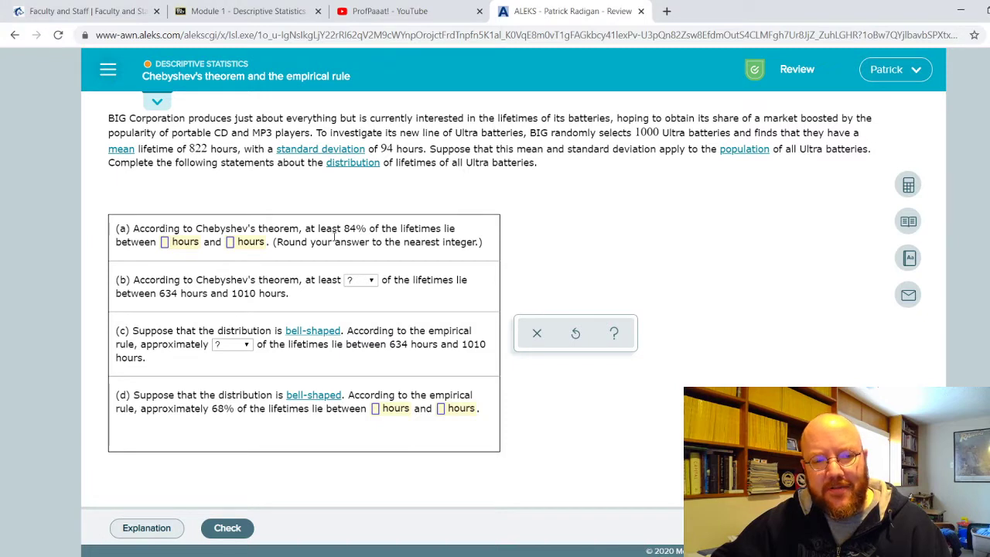
Step: Highlight the problem's key wording: Chebyshev's theorem, at least 84%, bell-shaped, empirical rule
{"action": "left_click_drag", "start_coordinate": [196, 280], "coordinate": [315, 296]}
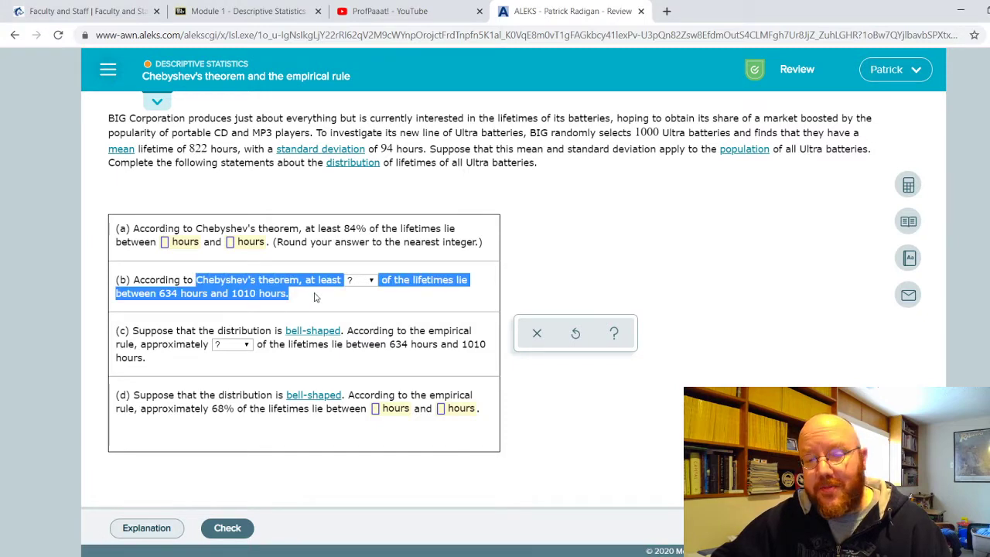
{"action": "left_click_drag", "start_coordinate": [175, 331], "coordinate": [272, 331]}
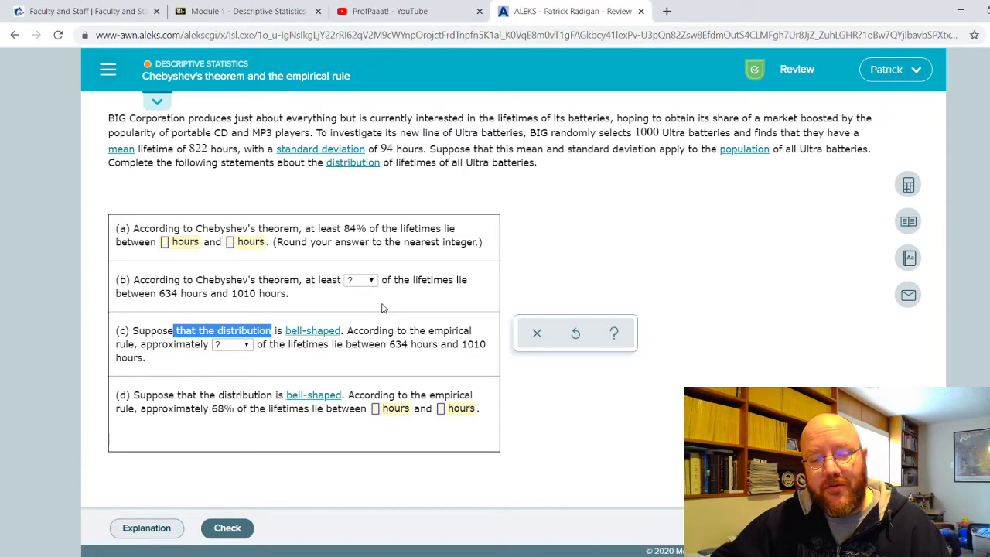
{"action": "left_click_drag", "start_coordinate": [196, 229], "coordinate": [307, 235]}
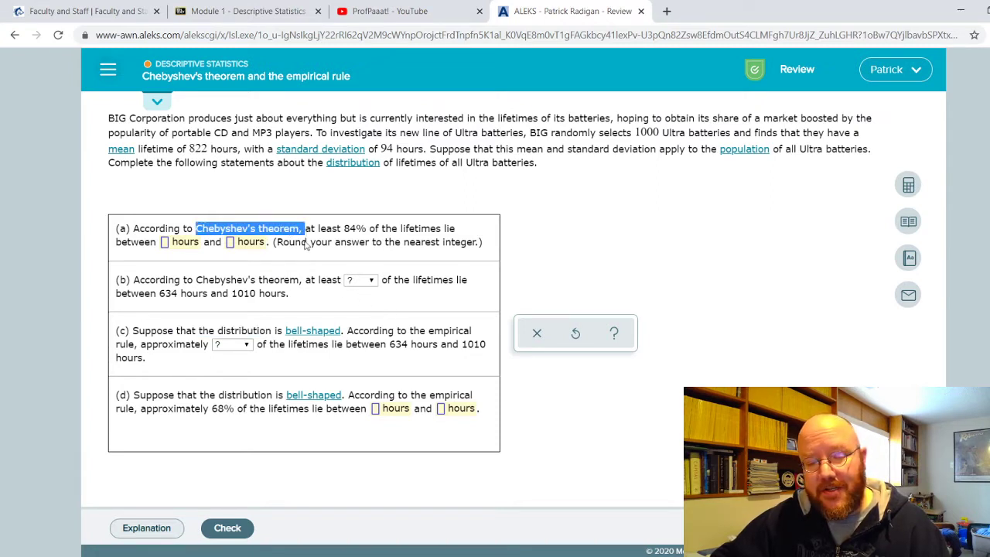
{"action": "left_click_drag", "start_coordinate": [276, 330], "coordinate": [382, 338]}
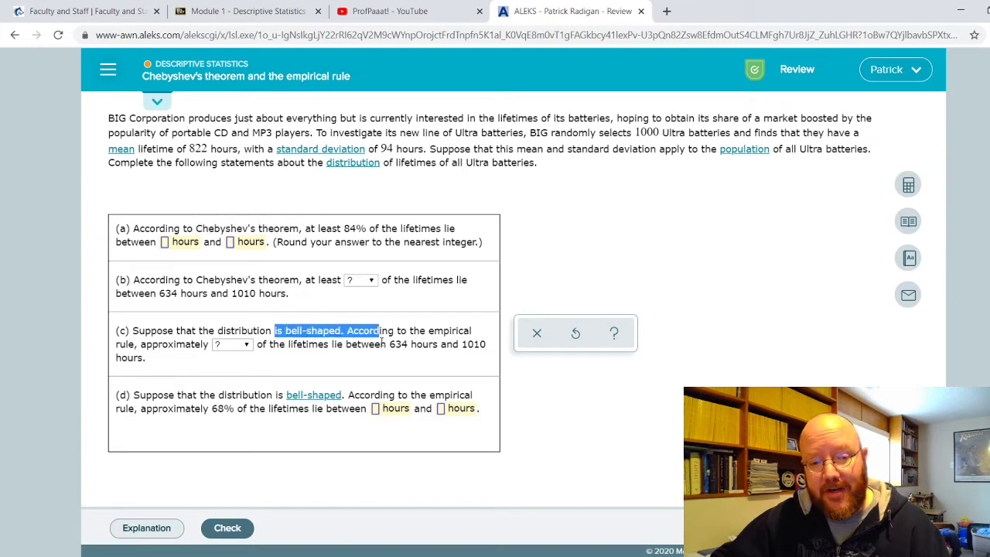
{"action": "left_click_drag", "start_coordinate": [114, 348], "coordinate": [141, 345]}
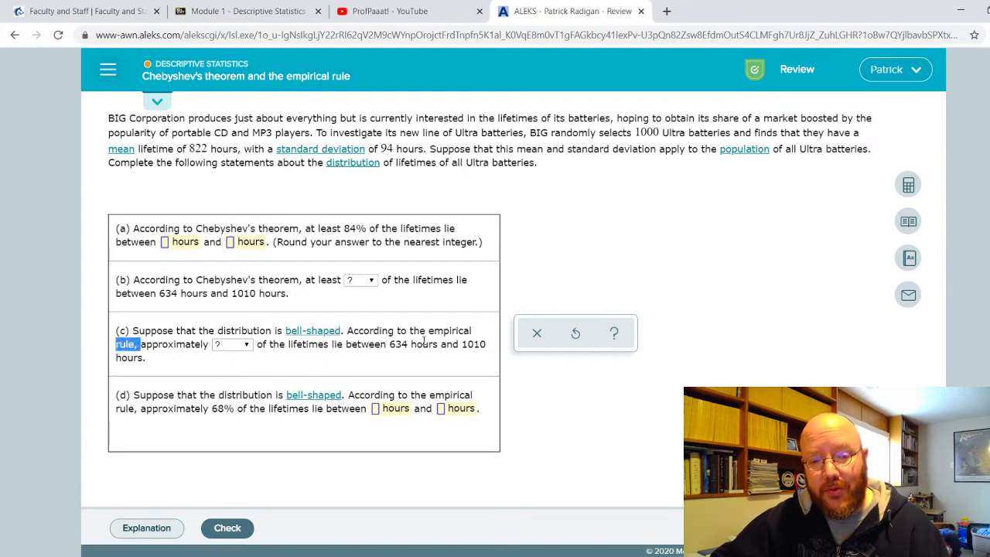
{"action": "left_click_drag", "start_coordinate": [424, 330], "coordinate": [470, 330]}
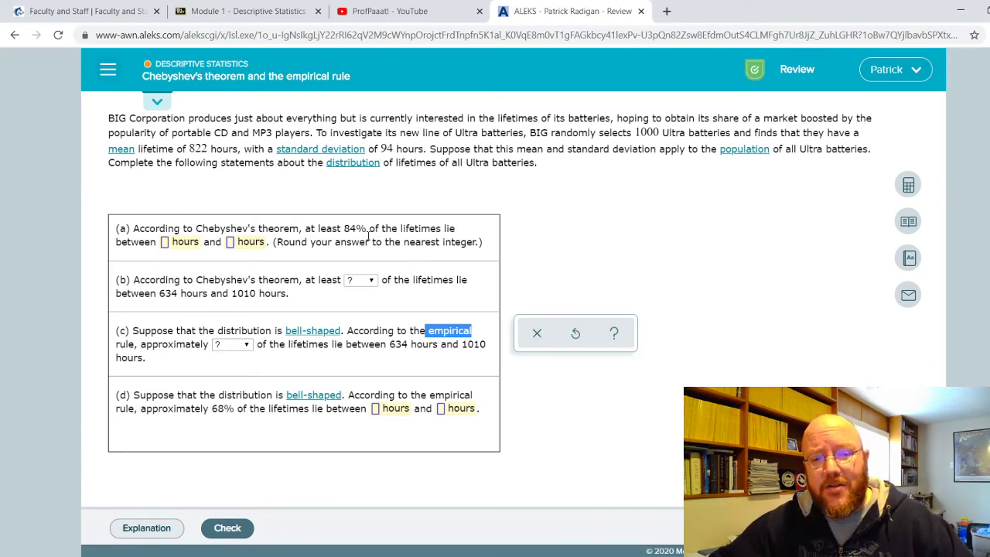
{"action": "left_click_drag", "start_coordinate": [316, 226], "coordinate": [443, 228]}
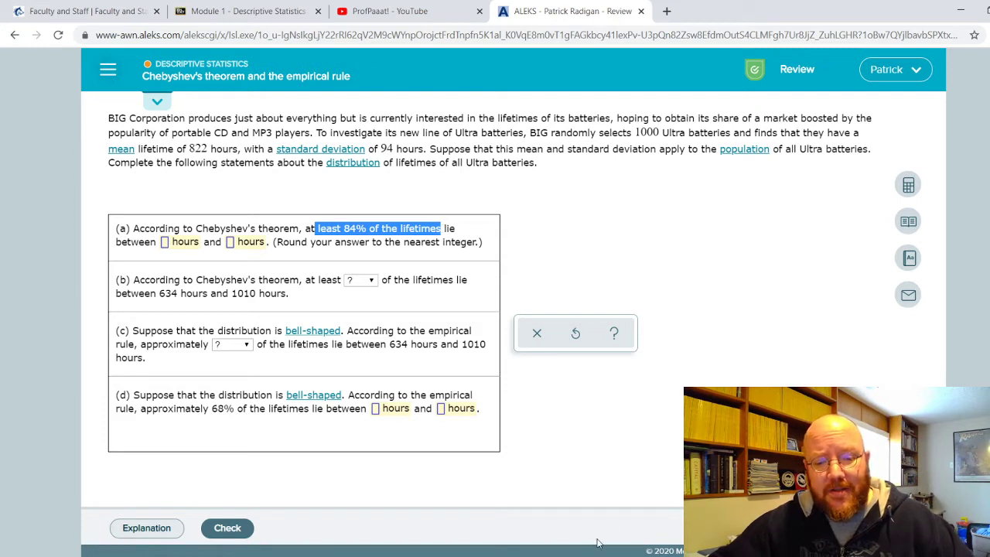
Step: Switch to the Chebyshev calculator workbook and point out its upper and lower limits section
{"action": "key", "text": "alt+Tab"}
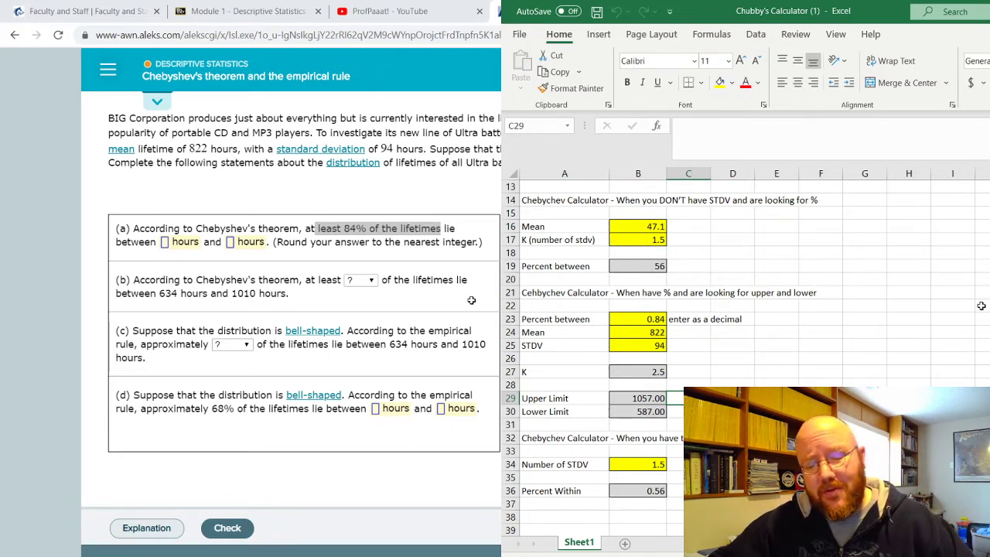
{"action": "left_click_drag", "start_coordinate": [539, 199], "coordinate": [634, 202]}
{"action": "left_click_drag", "start_coordinate": [541, 292], "coordinate": [634, 305]}
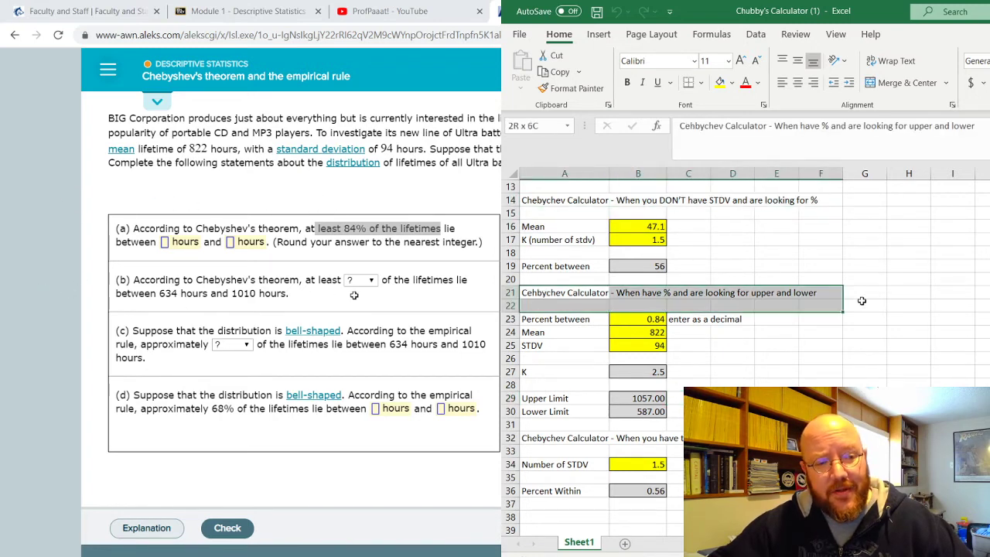
{"action": "left_click", "coordinate": [565, 437]}
{"action": "scroll", "coordinate": [588, 348], "scroll_direction": "down", "scroll_amount": 4}
{"action": "scroll", "coordinate": [587, 348], "scroll_direction": "up", "scroll_amount": 8}
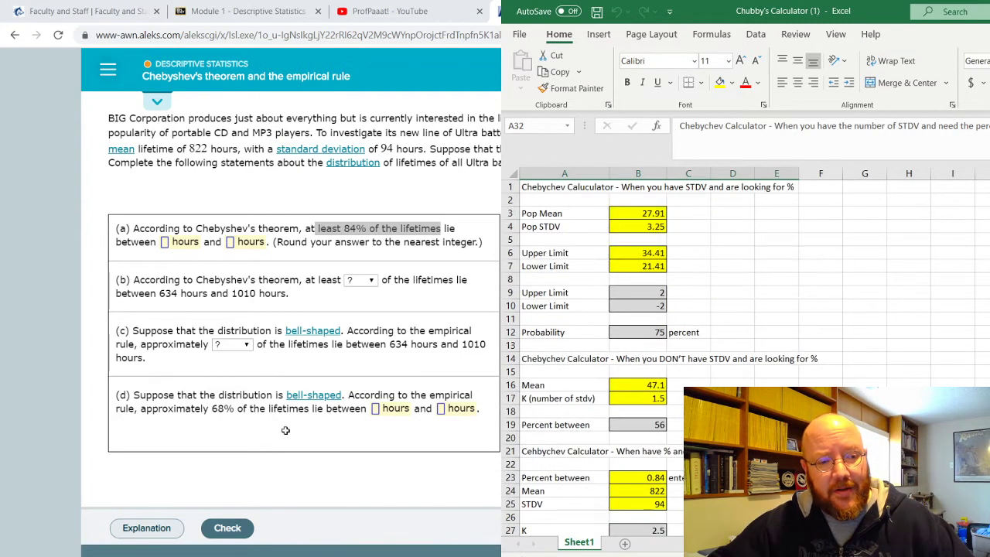
Step: Point out the known- and unknown-standard-deviation calculators, with their inputs and probability results
{"action": "left_click_drag", "start_coordinate": [557, 188], "coordinate": [793, 187]}
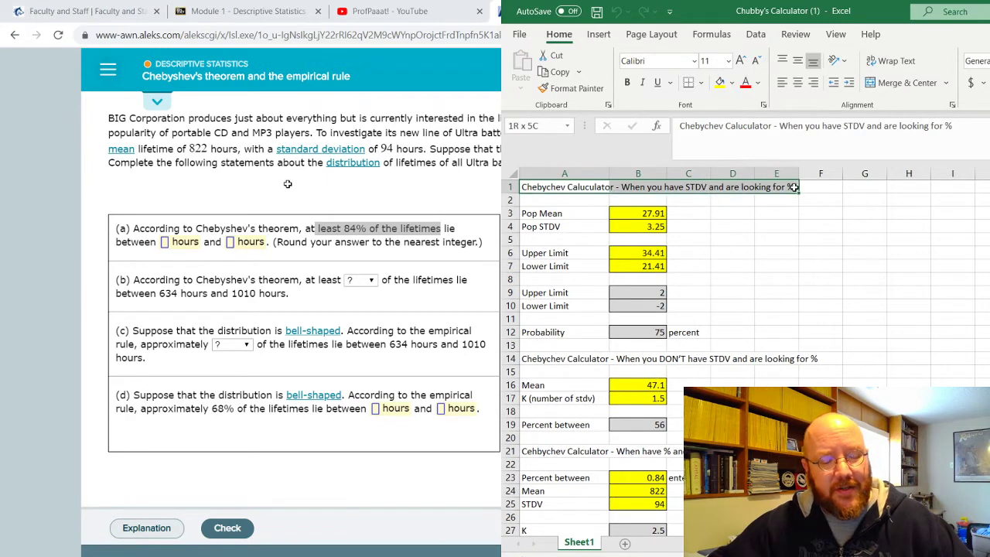
{"action": "left_click", "coordinate": [818, 255]}
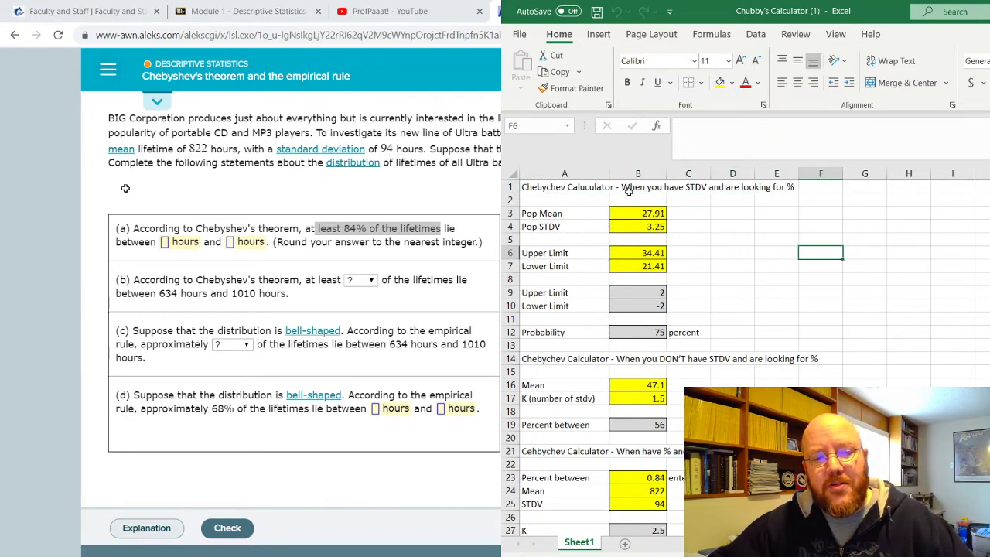
{"action": "left_click_drag", "start_coordinate": [629, 212], "coordinate": [636, 267]}
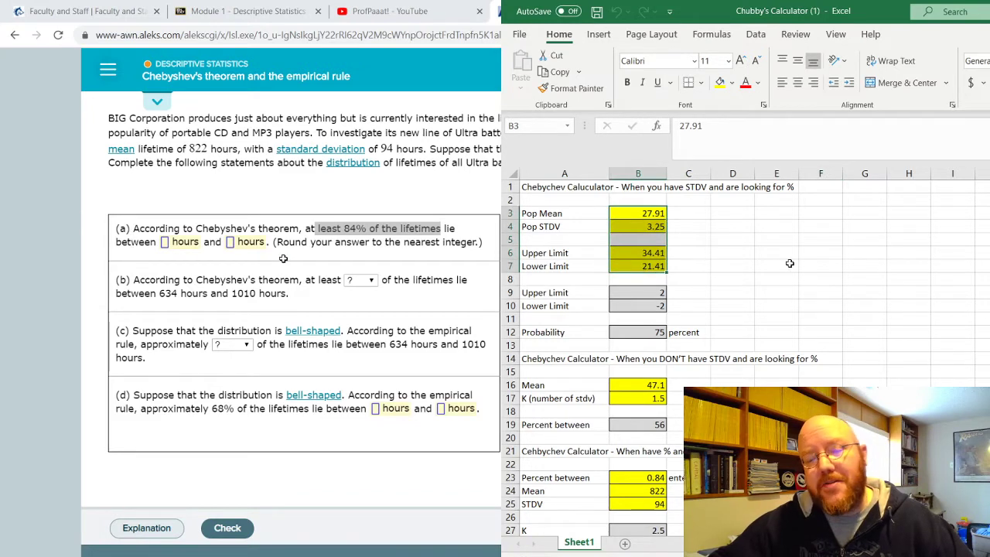
{"action": "left_click_drag", "start_coordinate": [636, 293], "coordinate": [638, 332]}
{"action": "left_click", "coordinate": [894, 283]}
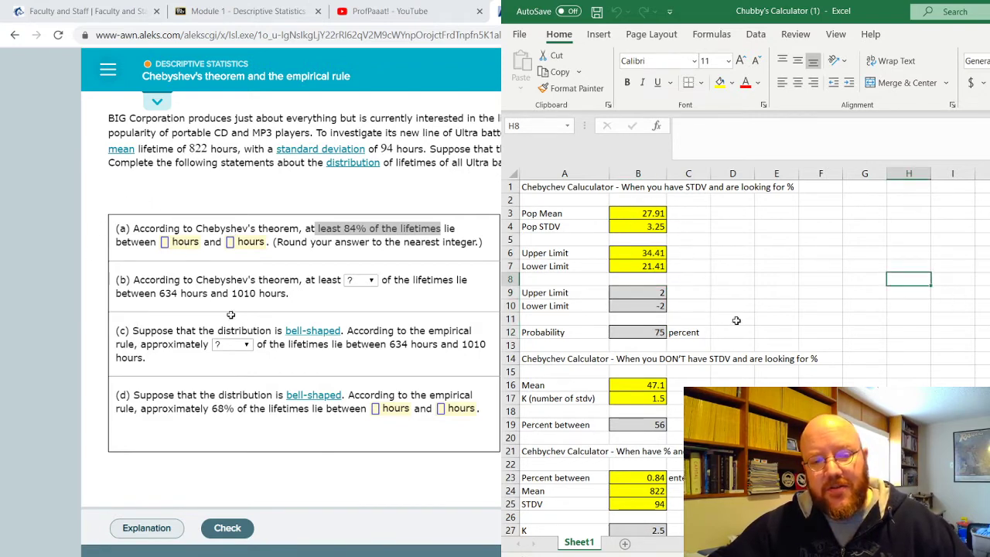
{"action": "left_click_drag", "start_coordinate": [616, 358], "coordinate": [797, 358]}
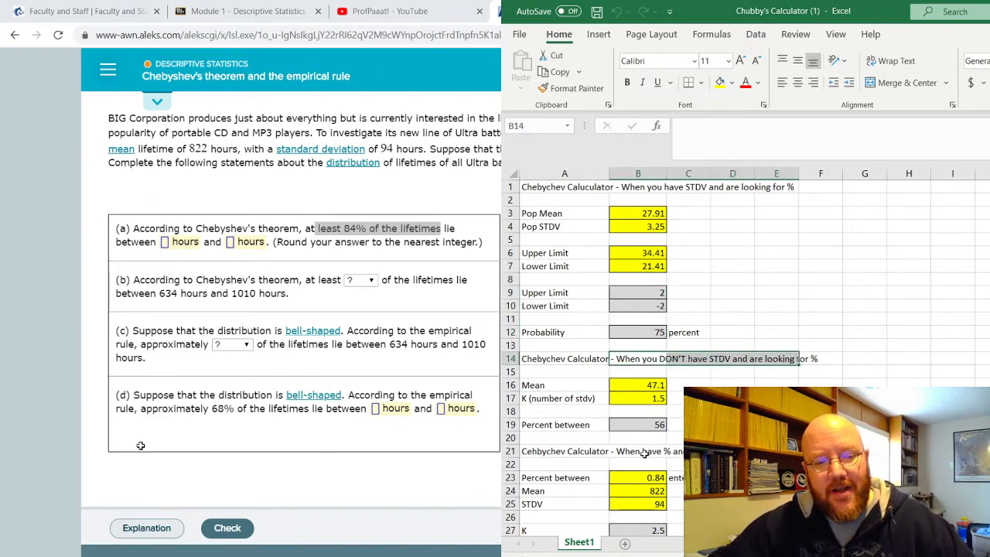
{"action": "left_click", "coordinate": [650, 451]}
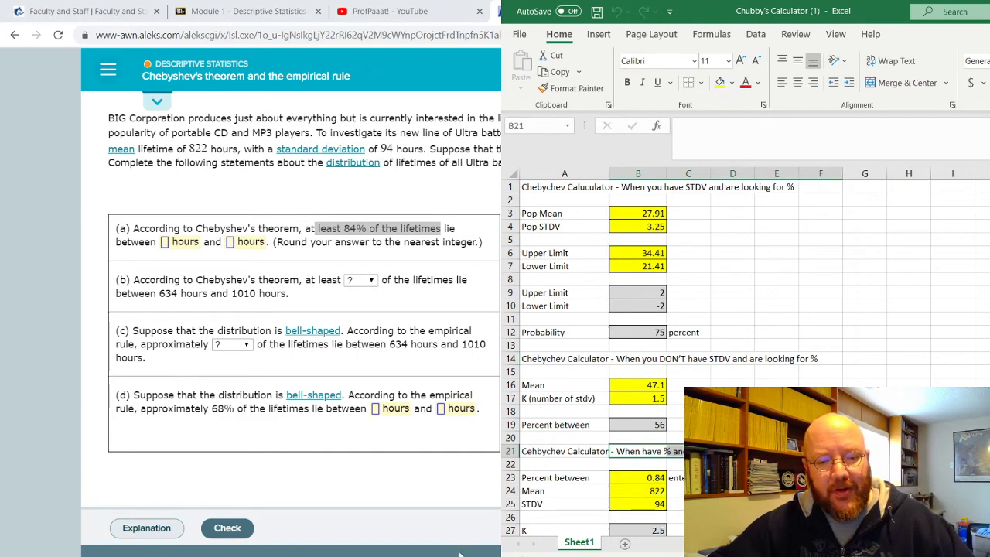
{"action": "left_click", "coordinate": [267, 216]}
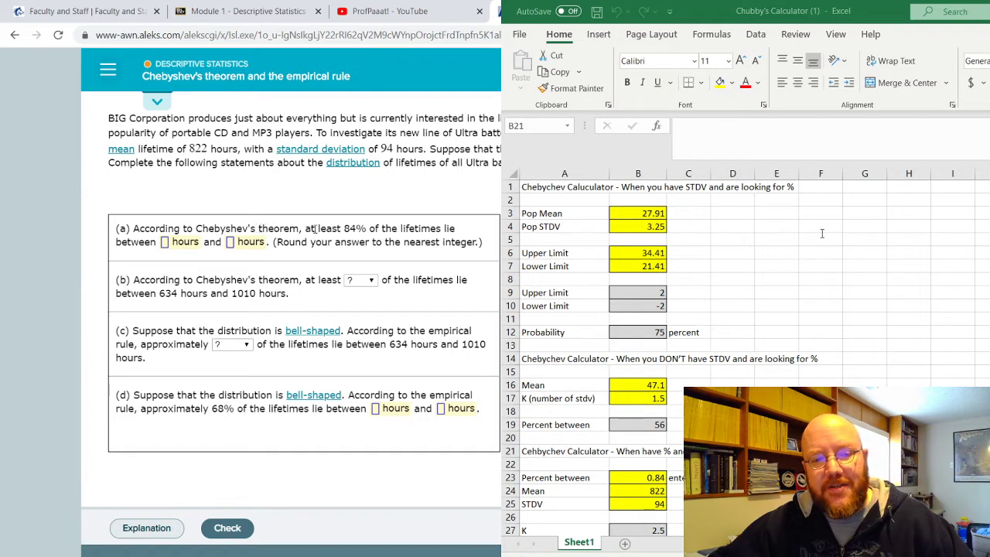
{"action": "left_click_drag", "start_coordinate": [317, 228], "coordinate": [470, 230]}
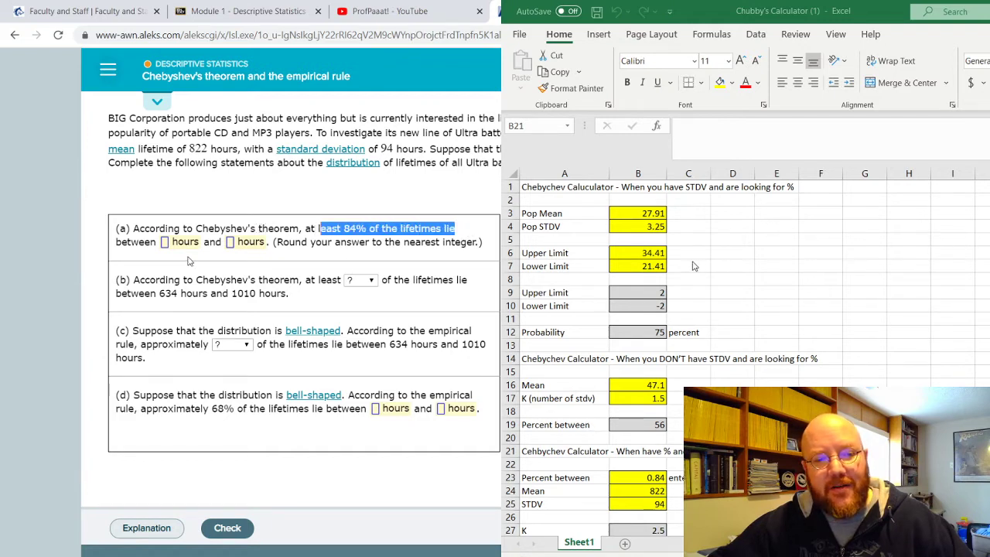
{"action": "left_click", "coordinate": [340, 229]}
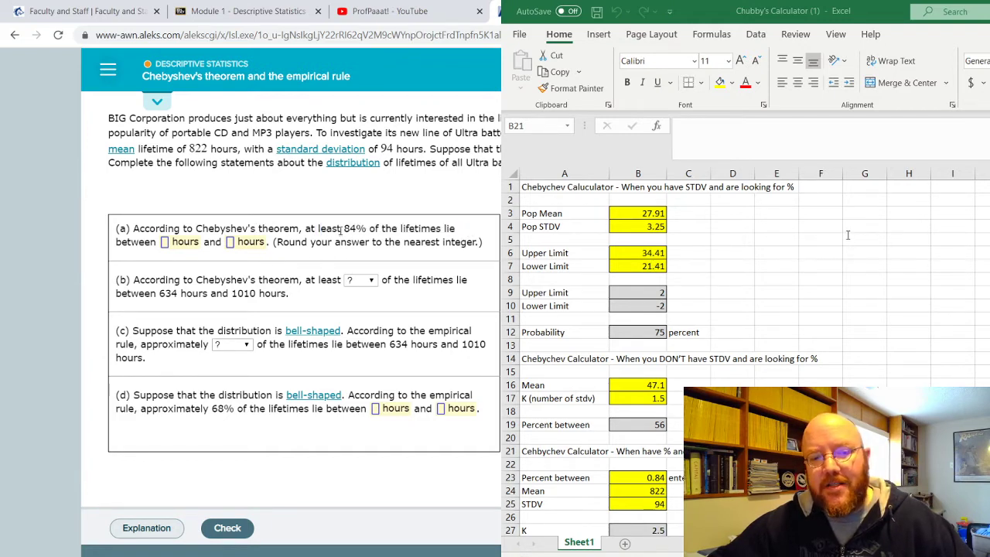
{"action": "left_click_drag", "start_coordinate": [339, 229], "coordinate": [386, 230]}
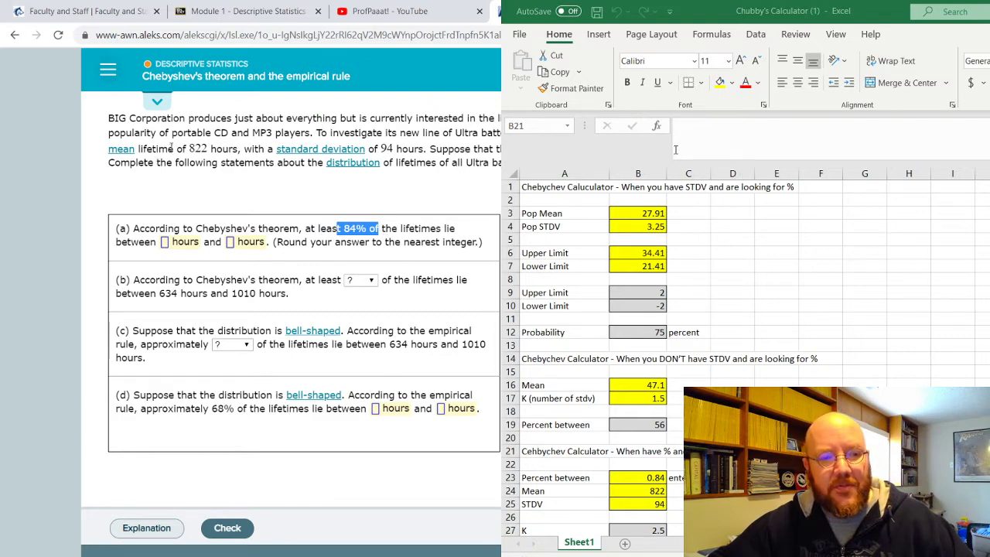
{"action": "left_click_drag", "start_coordinate": [176, 149], "coordinate": [235, 149]}
{"action": "left_click_drag", "start_coordinate": [377, 149], "coordinate": [424, 149]}
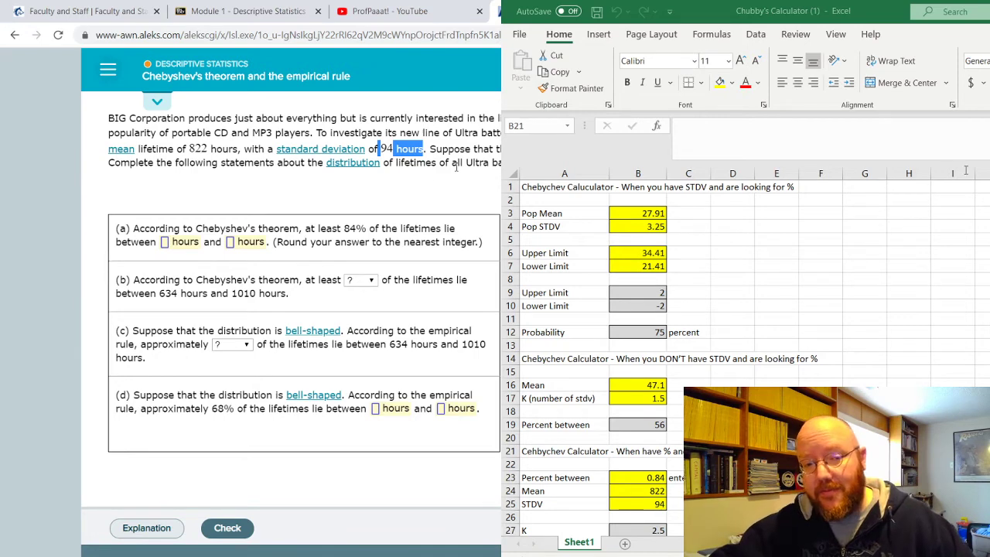
{"action": "left_click", "coordinate": [473, 166]}
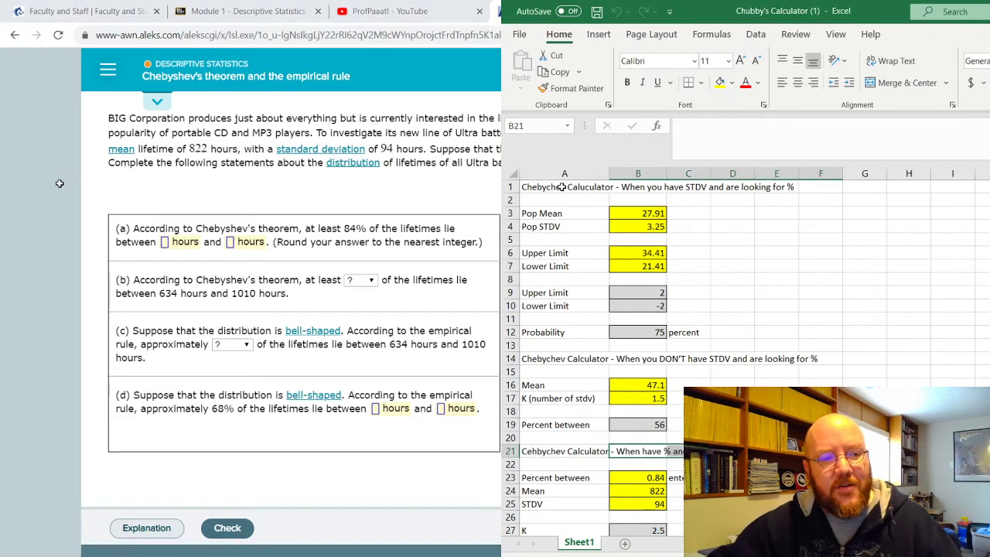
{"action": "left_click_drag", "start_coordinate": [563, 187], "coordinate": [800, 190]}
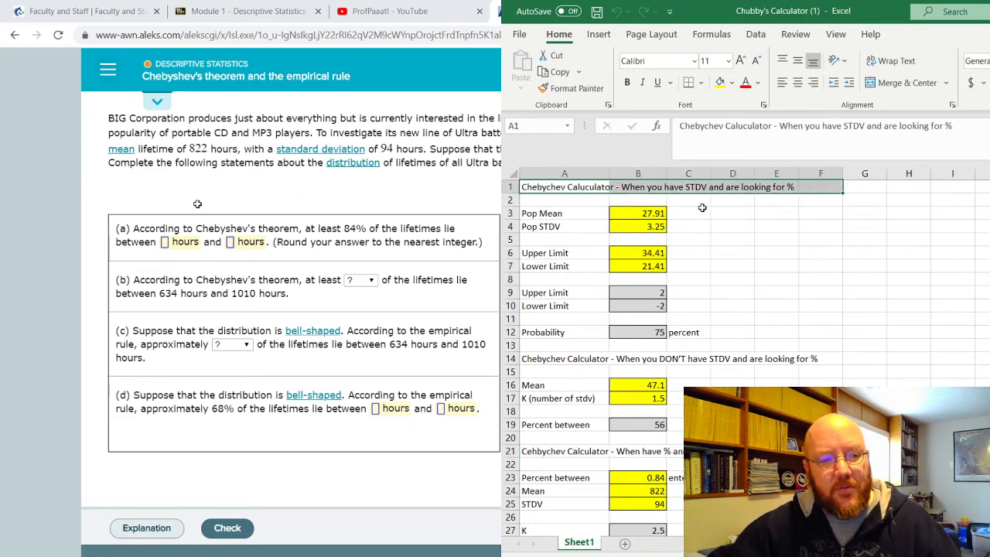
{"action": "left_click", "coordinate": [654, 189]}
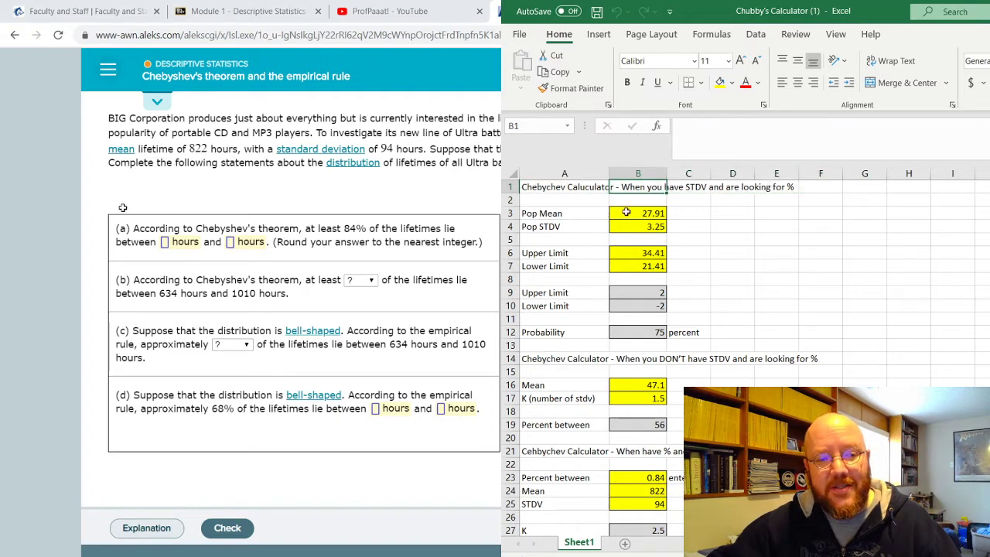
{"action": "left_click", "coordinate": [764, 189]}
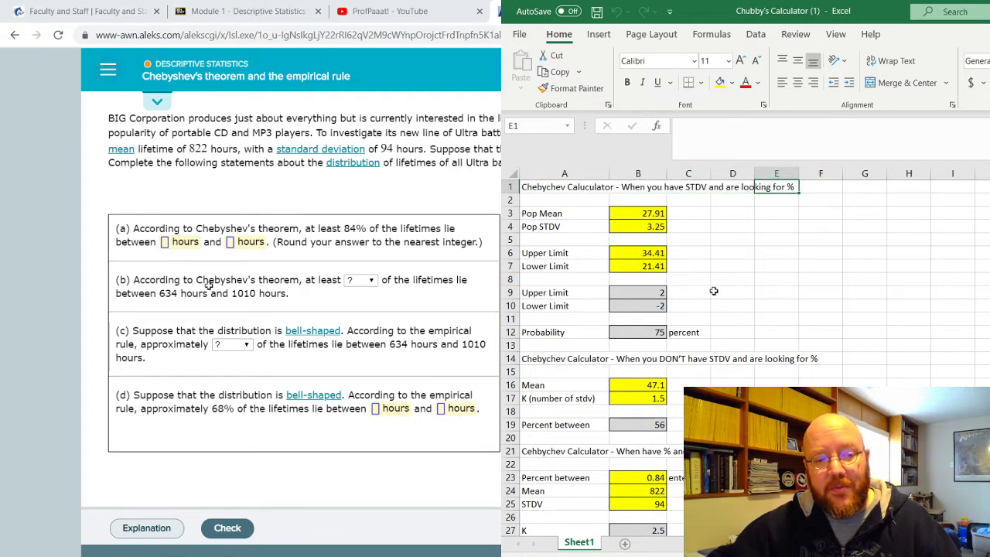
{"action": "left_click", "coordinate": [642, 332]}
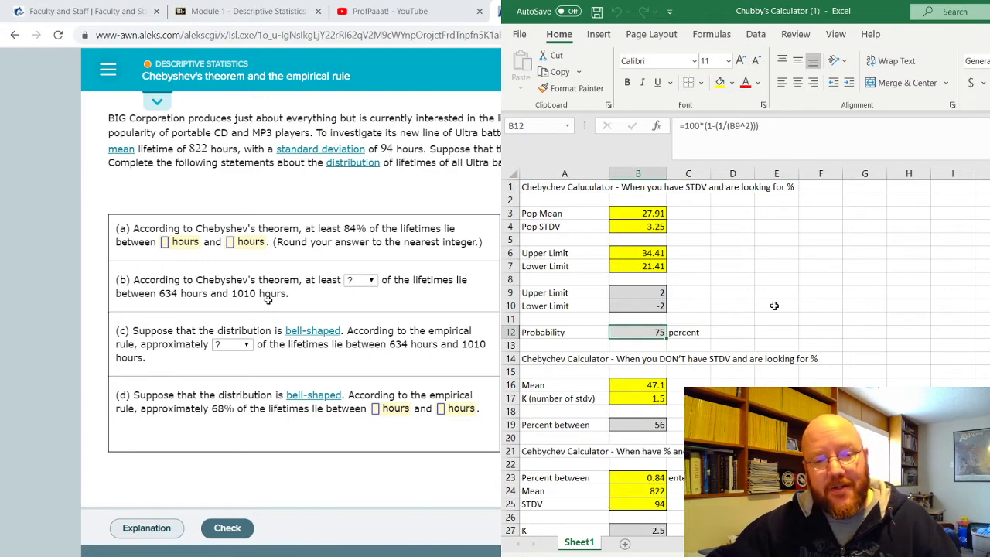
{"action": "scroll", "coordinate": [776, 305], "scroll_direction": "down", "scroll_amount": 3}
{"action": "left_click_drag", "start_coordinate": [617, 239], "coordinate": [811, 238]}
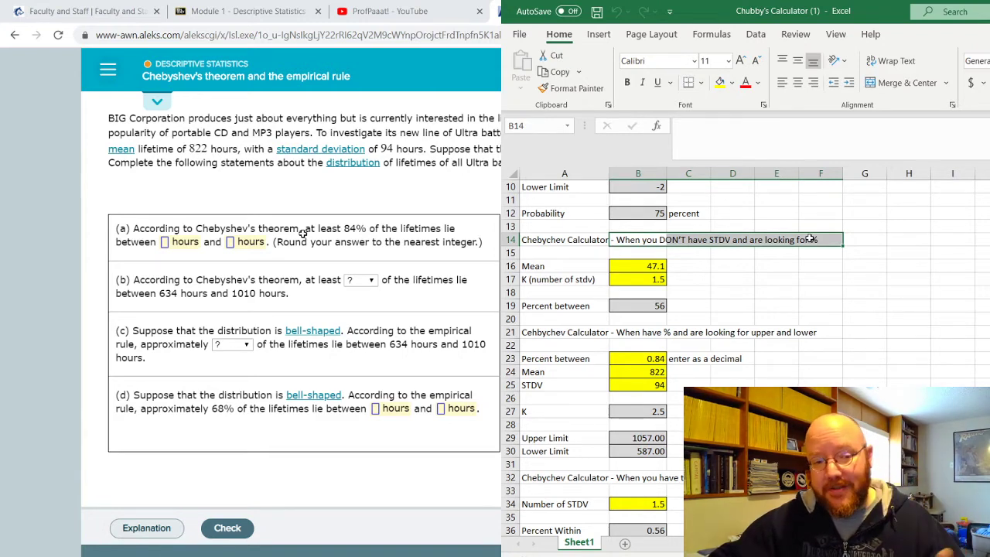
Step: Enter 0.84 as the percent between in cell B23 of the percent-to-limits calculator
{"action": "scroll", "coordinate": [810, 270], "scroll_direction": "down", "scroll_amount": 1}
{"action": "left_click_drag", "start_coordinate": [627, 292], "coordinate": [804, 291]}
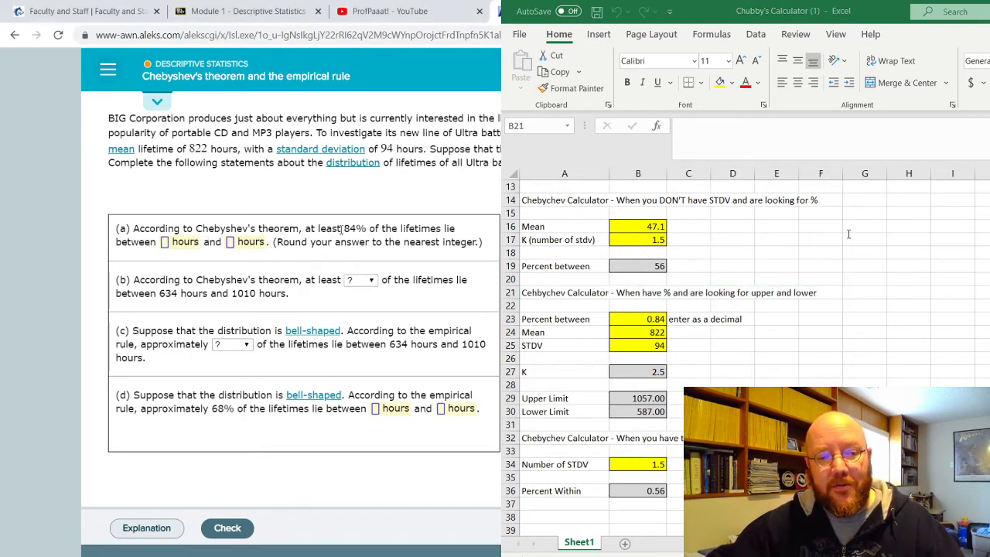
{"action": "left_click_drag", "start_coordinate": [341, 229], "coordinate": [376, 229]}
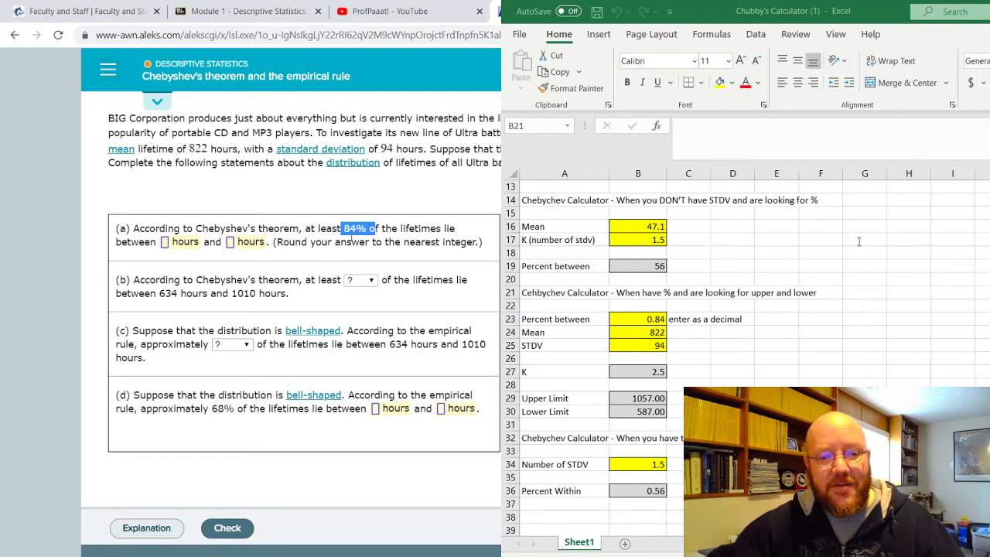
{"action": "left_click_drag", "start_coordinate": [637, 293], "coordinate": [794, 293]}
{"action": "left_click", "coordinate": [656, 319]}
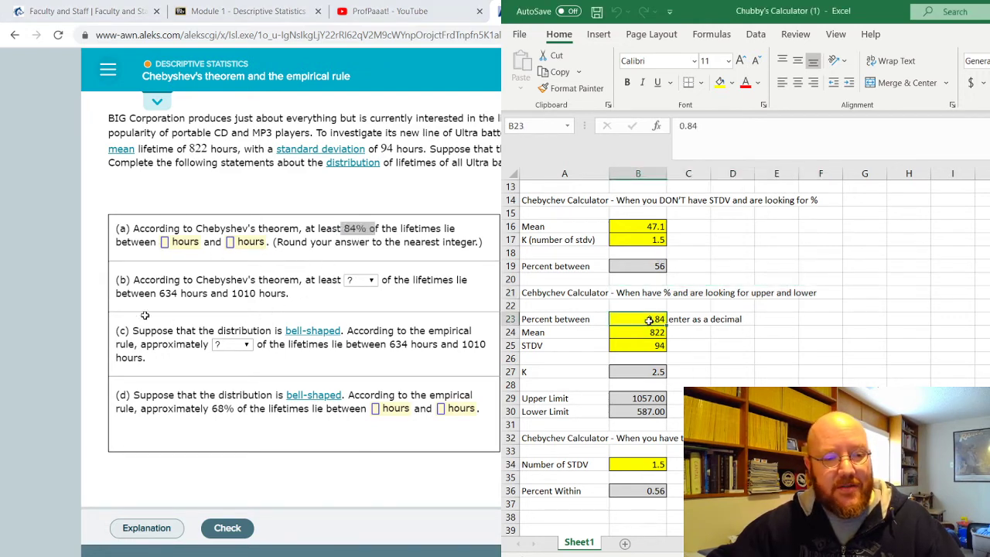
{"action": "type", "text": ".4"}
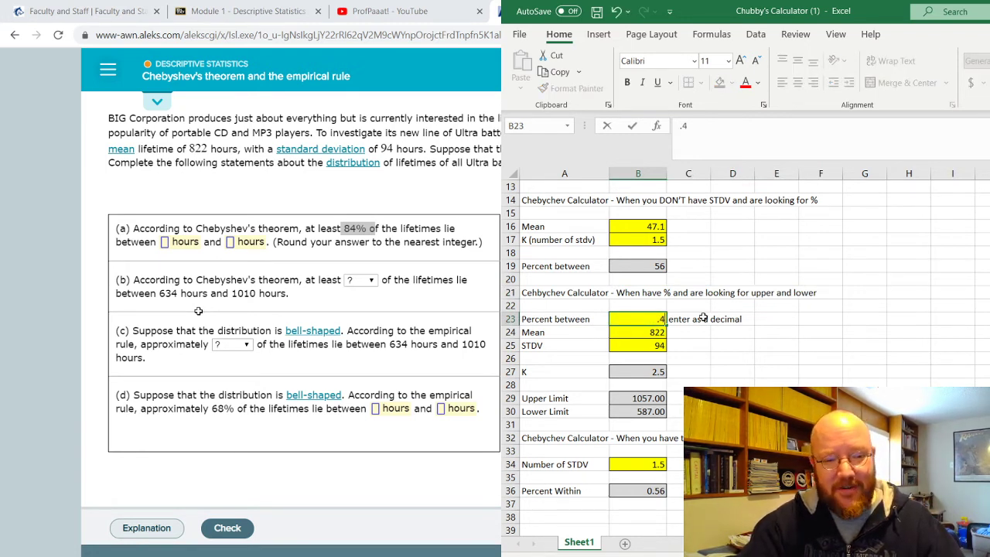
{"action": "type", "text": "84"}
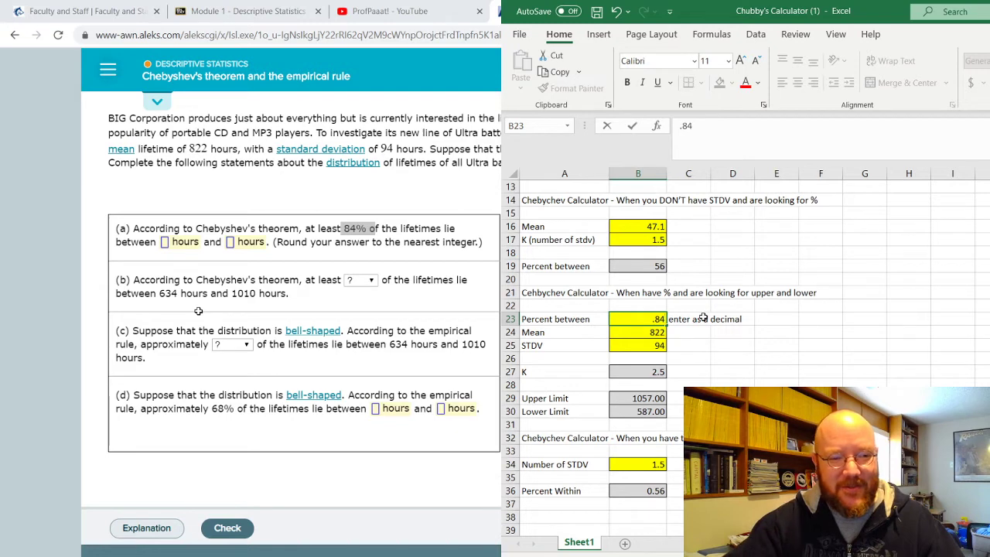
{"action": "key", "text": "Return"}
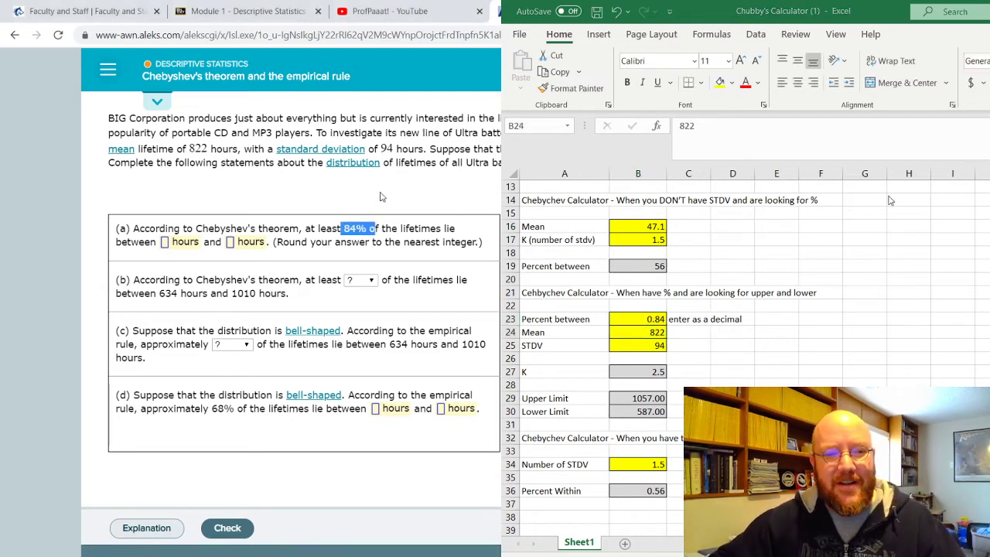
Step: Confirm cell B24 matches the problem's mean of 822, then move to the STDV cell B25
{"action": "left_click_drag", "start_coordinate": [174, 149], "coordinate": [213, 149]}
{"action": "left_click", "coordinate": [654, 332]}
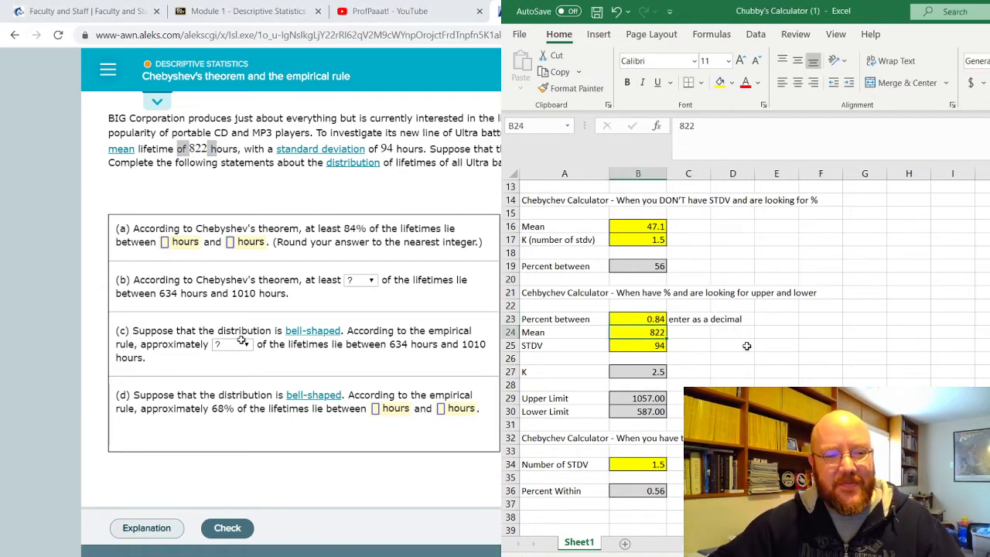
{"action": "key", "text": "alt+Tab"}
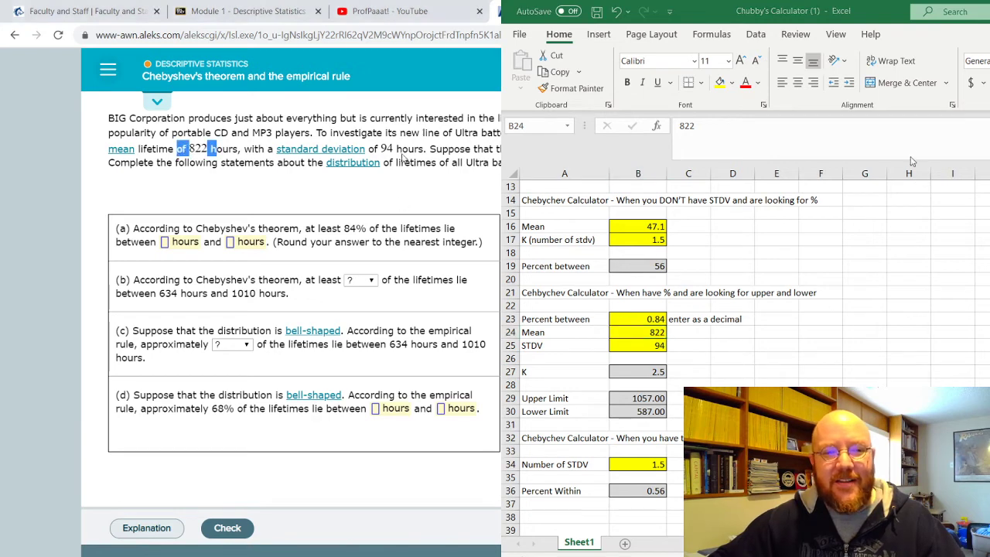
{"action": "key", "text": "alt+Tab"}
{"action": "key", "text": "Down"}
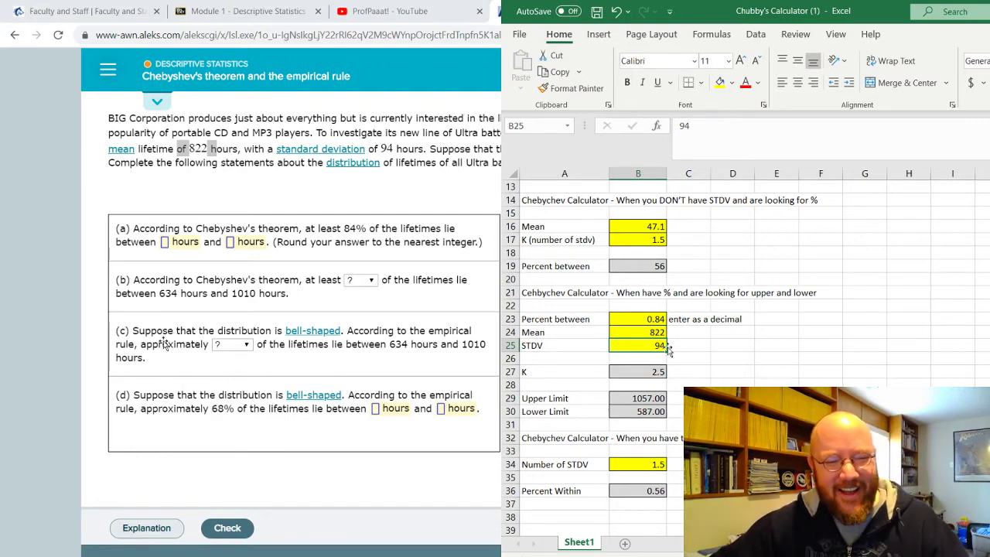
Step: Check the inputs 0.84, 822, 94 and read K, upper limit 1057 and lower limit 587
{"action": "left_click", "coordinate": [652, 318]}
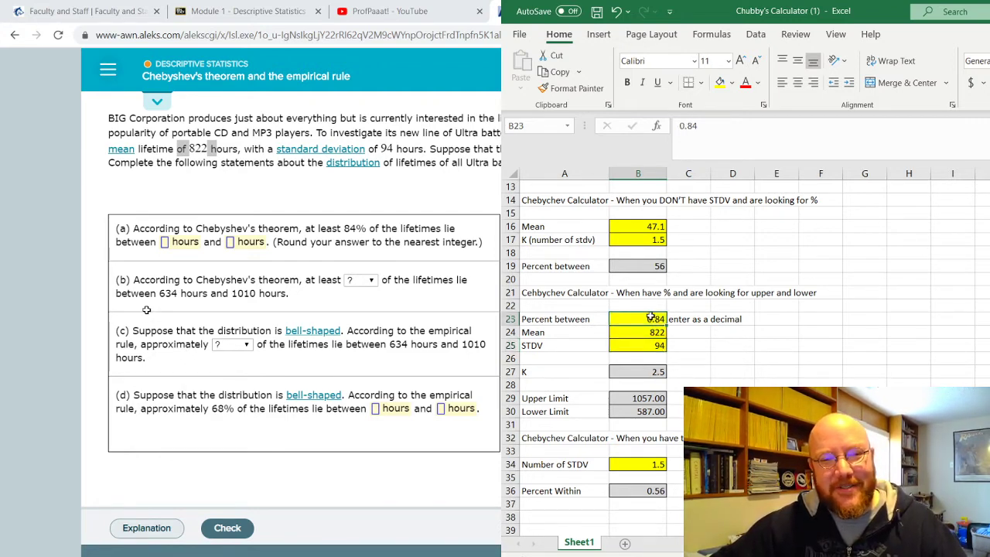
{"action": "left_click", "coordinate": [641, 333]}
{"action": "left_click", "coordinate": [638, 348]}
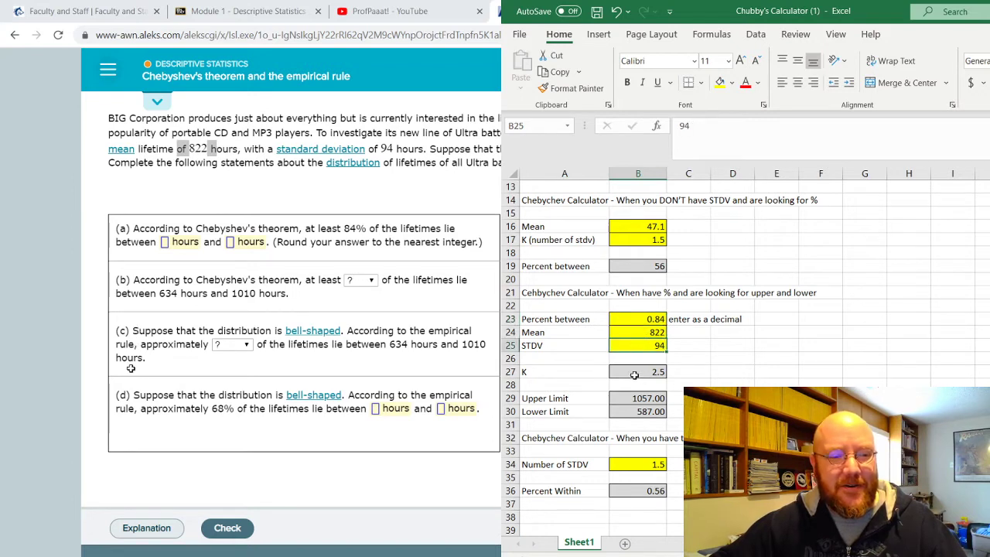
{"action": "left_click", "coordinate": [650, 369]}
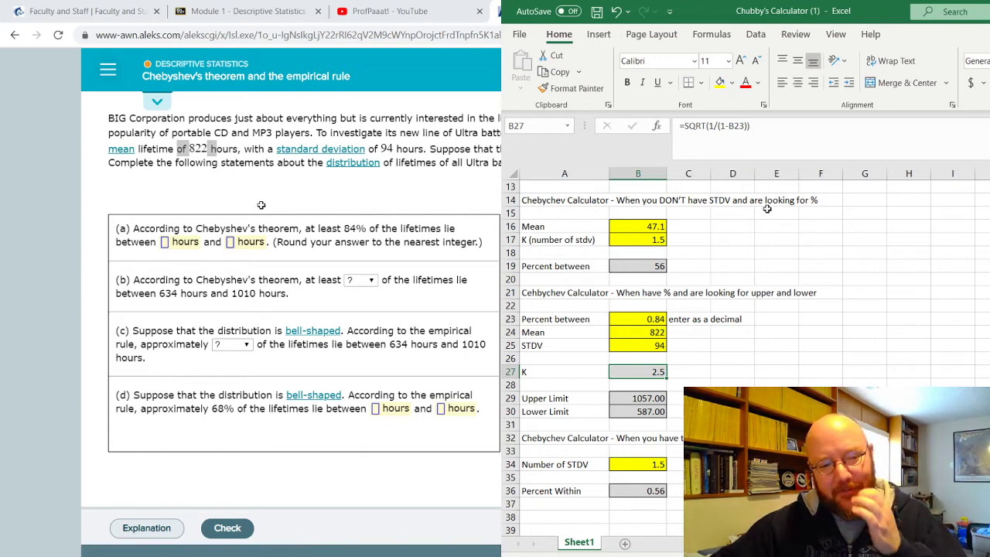
{"action": "left_click", "coordinate": [642, 402]}
{"action": "left_click", "coordinate": [649, 412]}
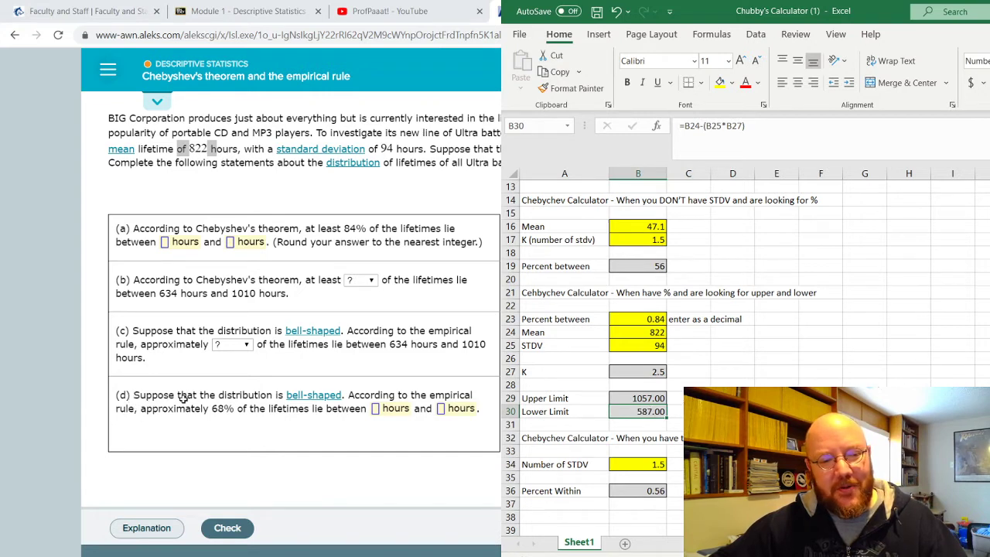
{"action": "double_click", "coordinate": [198, 149]}
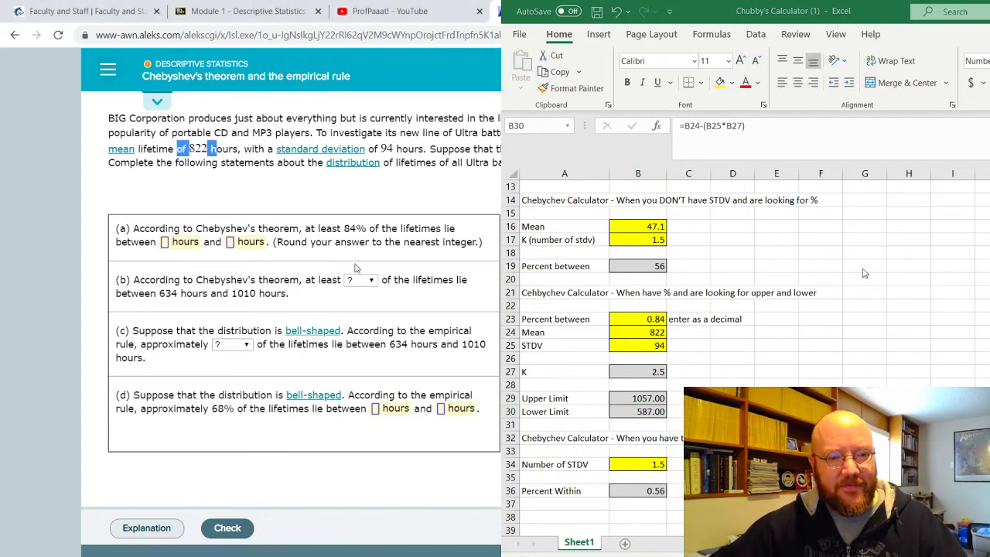
Step: Enter 1057 and 587 hours as the part (a) bounds
{"action": "left_click", "coordinate": [166, 243]}
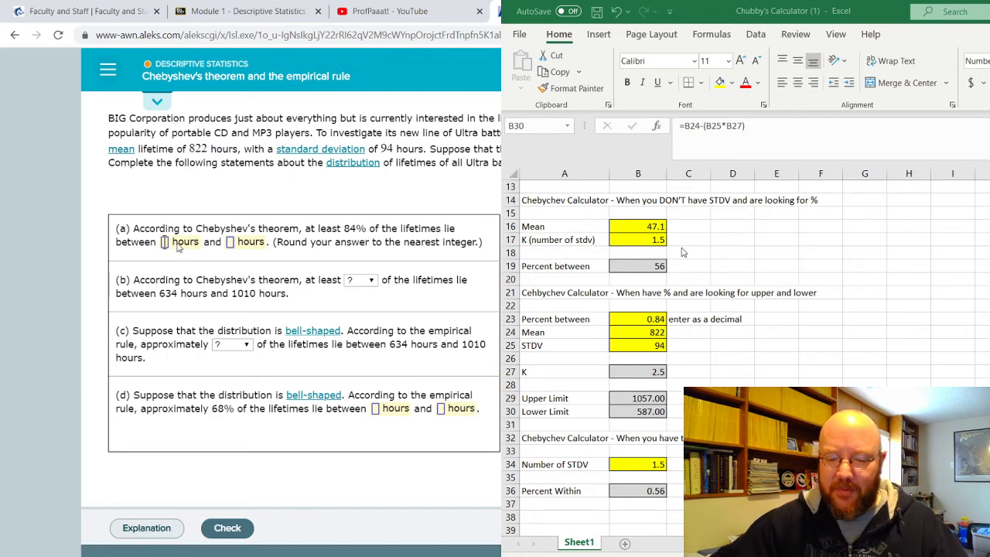
{"action": "type", "text": "1057"}
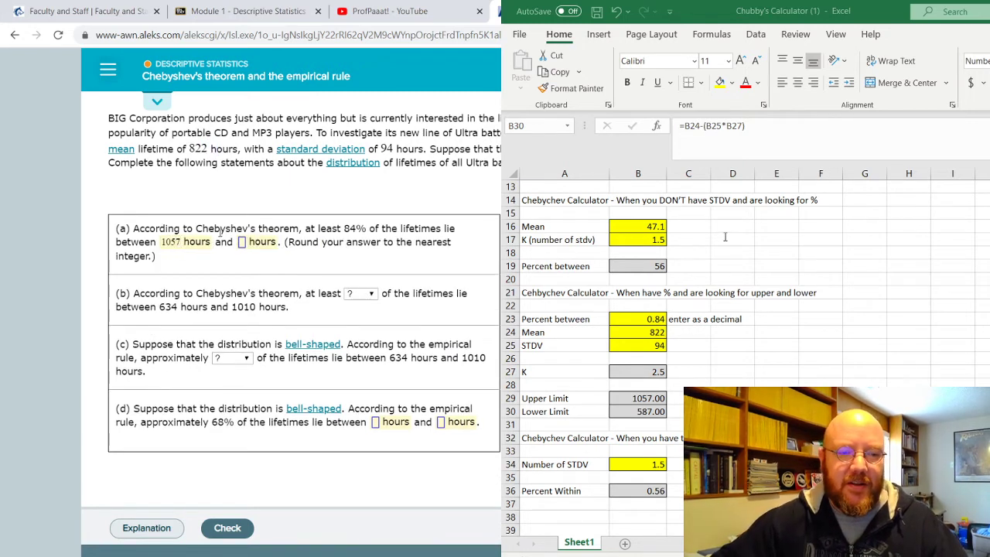
{"action": "left_click", "coordinate": [243, 245]}
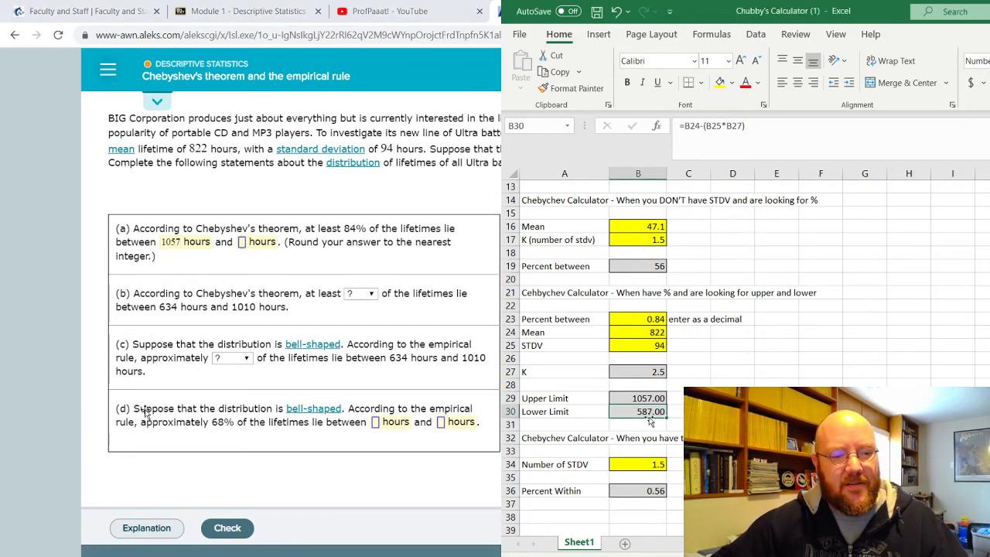
{"action": "type", "text": "587"}
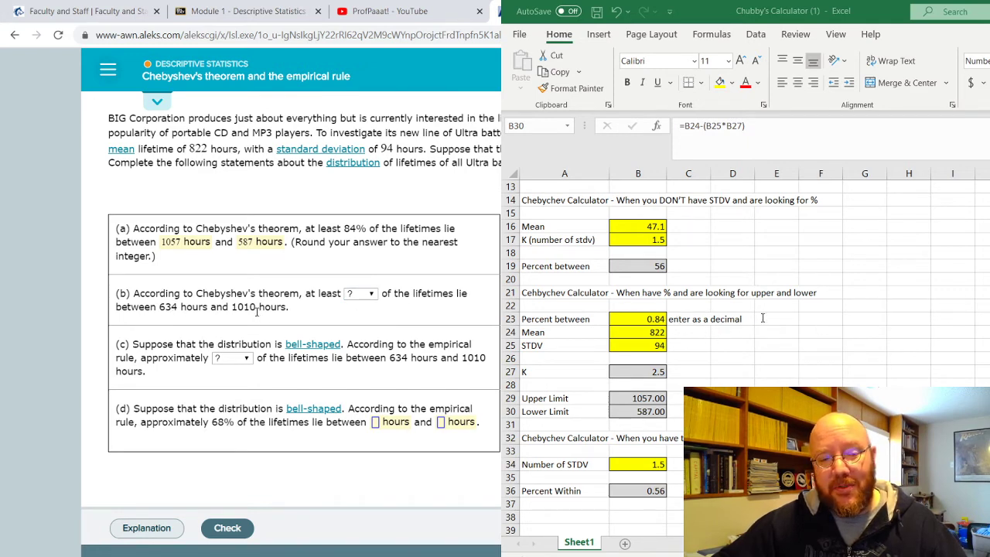
{"action": "left_click", "coordinate": [766, 316]}
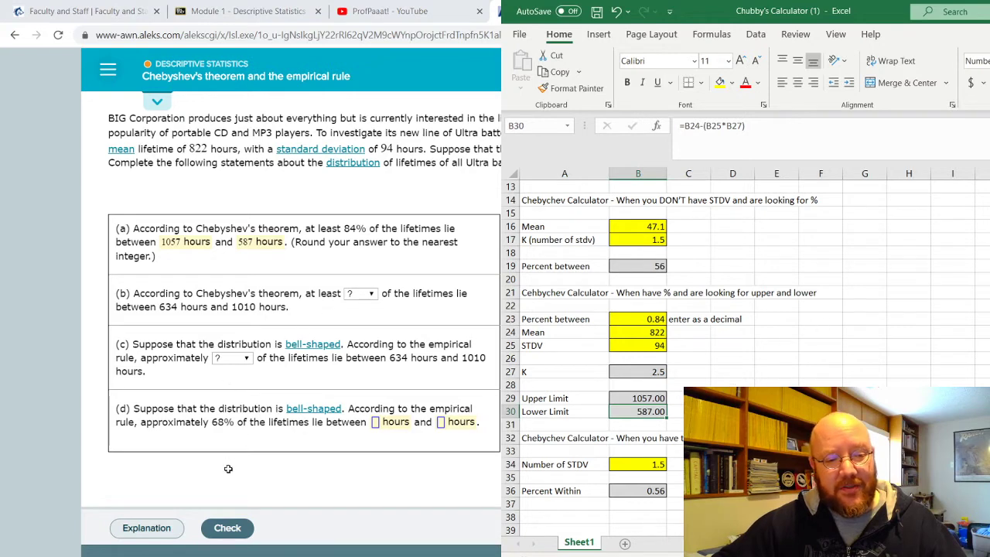
Step: Inspect the known-SD calculator's limit inputs B6, B7 and probability formula B12
{"action": "scroll", "coordinate": [239, 425], "scroll_direction": "down", "scroll_amount": 1}
{"action": "scroll", "coordinate": [239, 424], "scroll_direction": "up", "scroll_amount": 5}
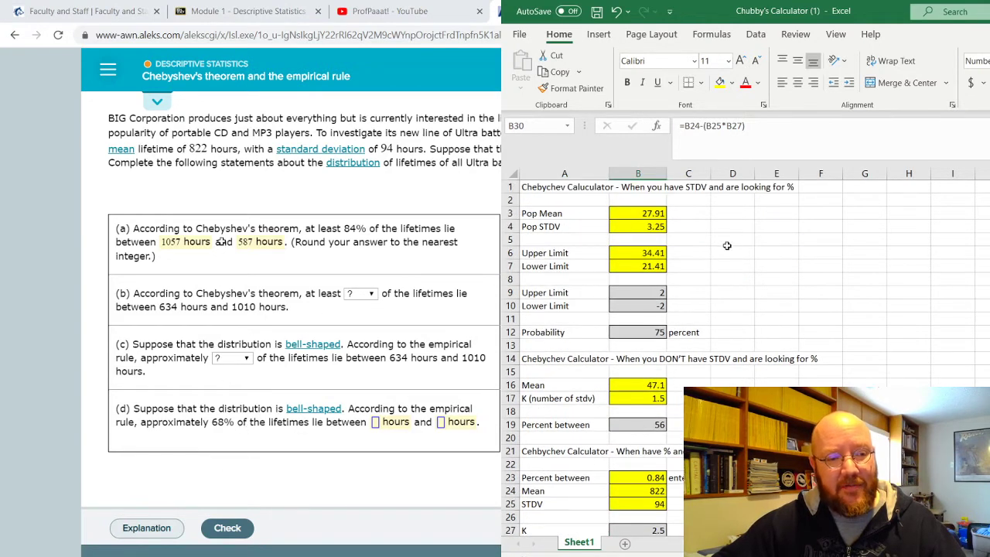
{"action": "left_click", "coordinate": [638, 256]}
{"action": "left_click", "coordinate": [640, 262]}
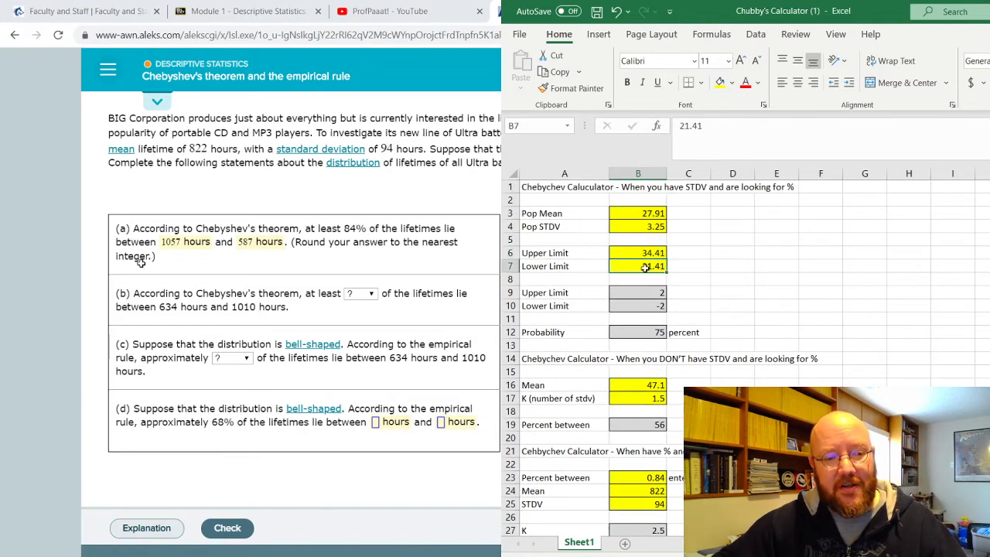
{"action": "left_click", "coordinate": [642, 334]}
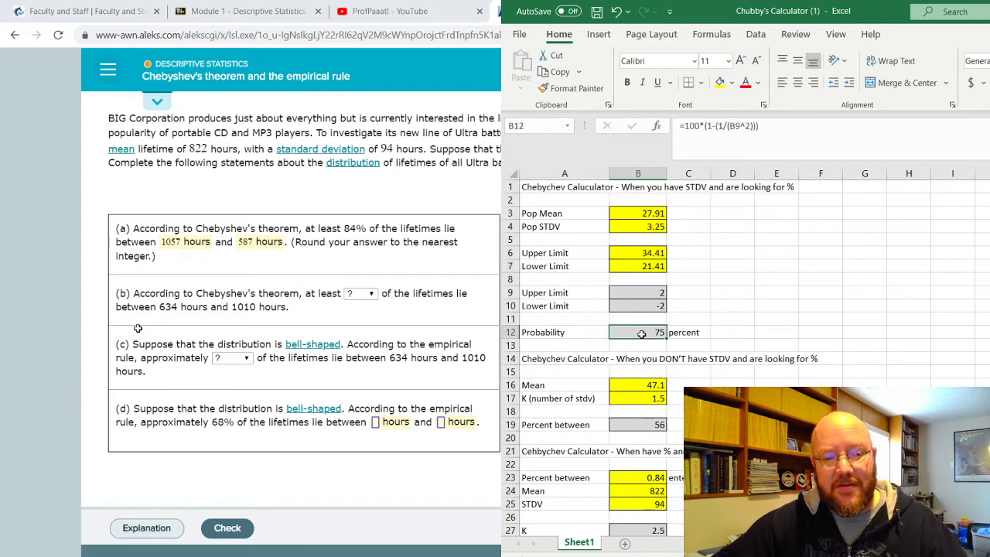
Step: Enter mean 822, SD 94, upper limit 1010 and lower limit 634, yielding probability 75
{"action": "left_click", "coordinate": [627, 218]}
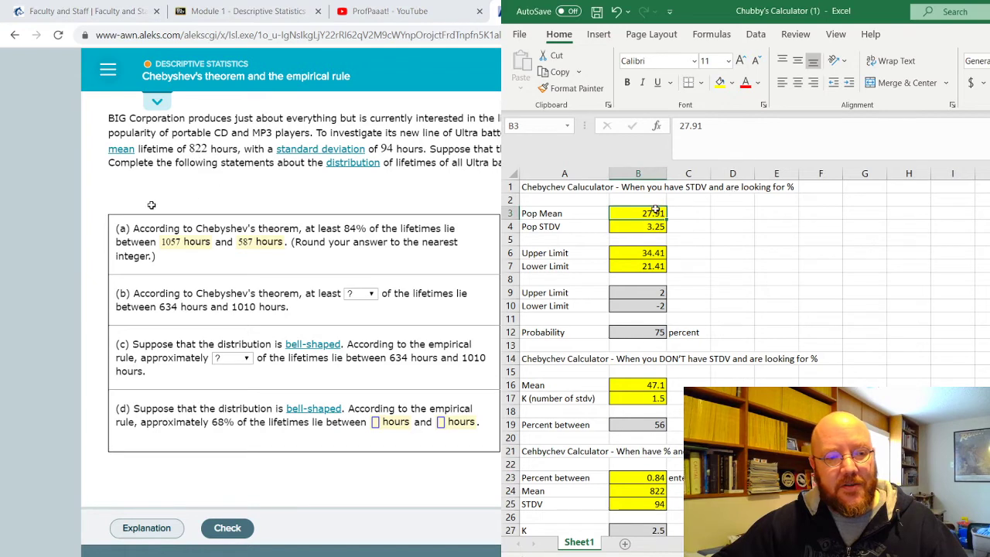
{"action": "type", "text": "822"}
{"action": "key", "text": "Return"}
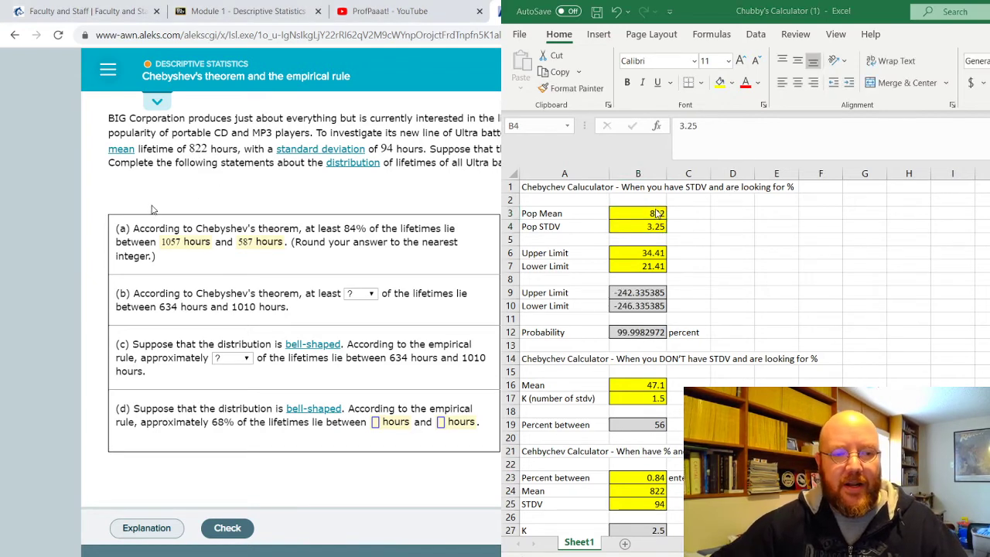
{"action": "type", "text": "94"}
{"action": "key", "text": "Return"}
{"action": "left_click", "coordinate": [661, 250]}
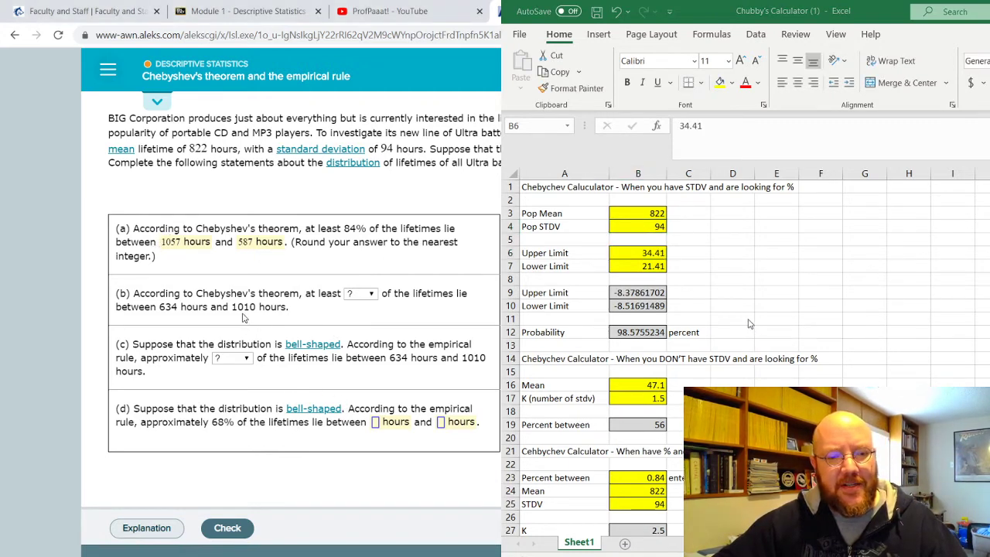
{"action": "type", "text": "1010"}
{"action": "key", "text": "Return"}
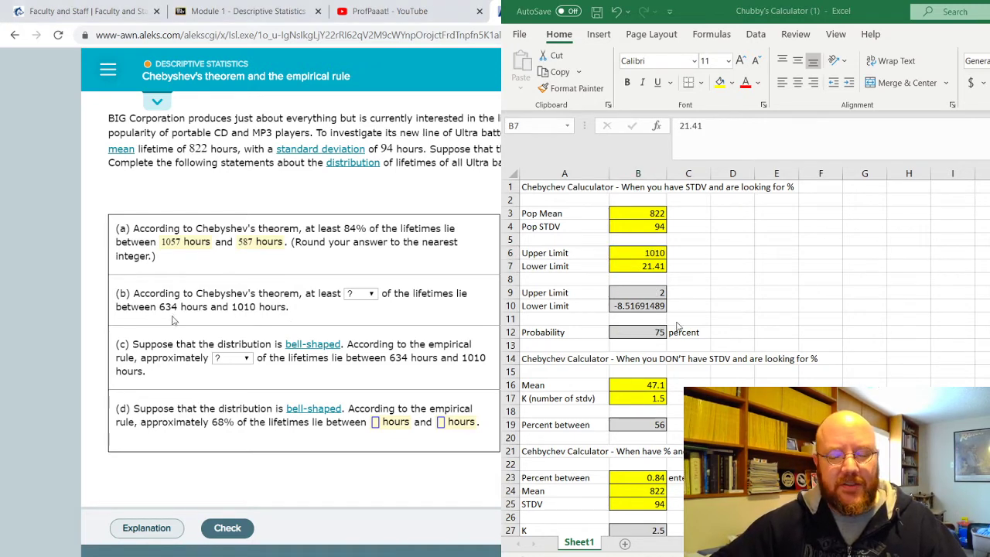
{"action": "type", "text": "634"}
{"action": "key", "text": "Return"}
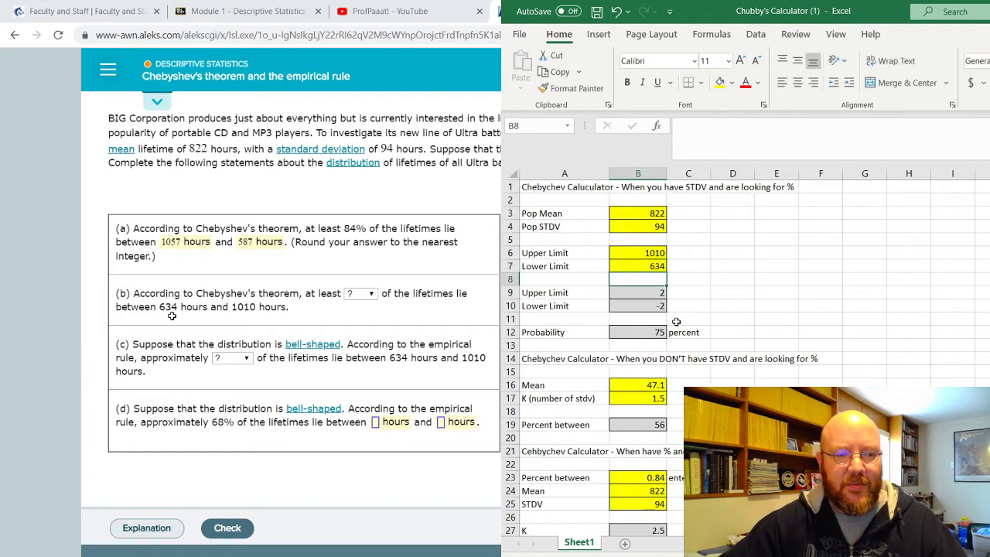
{"action": "left_click", "coordinate": [635, 334]}
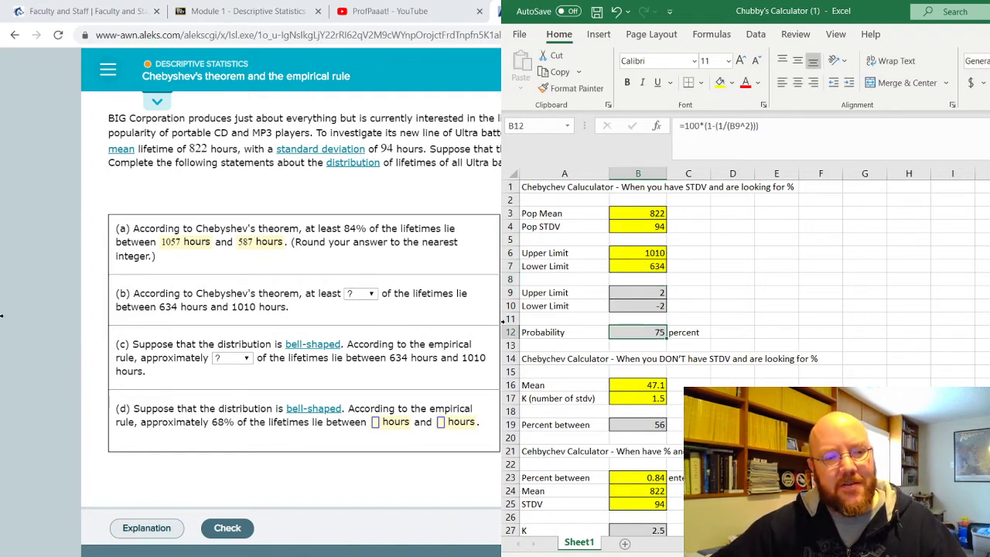
Step: Select 75% as the part (b) answer in ALEKS
{"action": "left_click", "coordinate": [449, 297]}
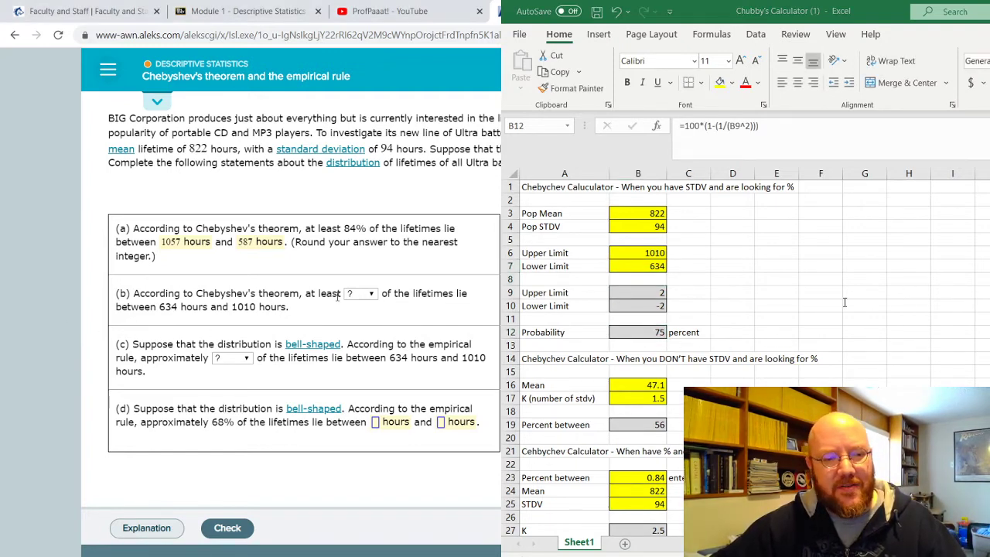
{"action": "left_click", "coordinate": [375, 296]}
{"action": "left_click", "coordinate": [370, 336]}
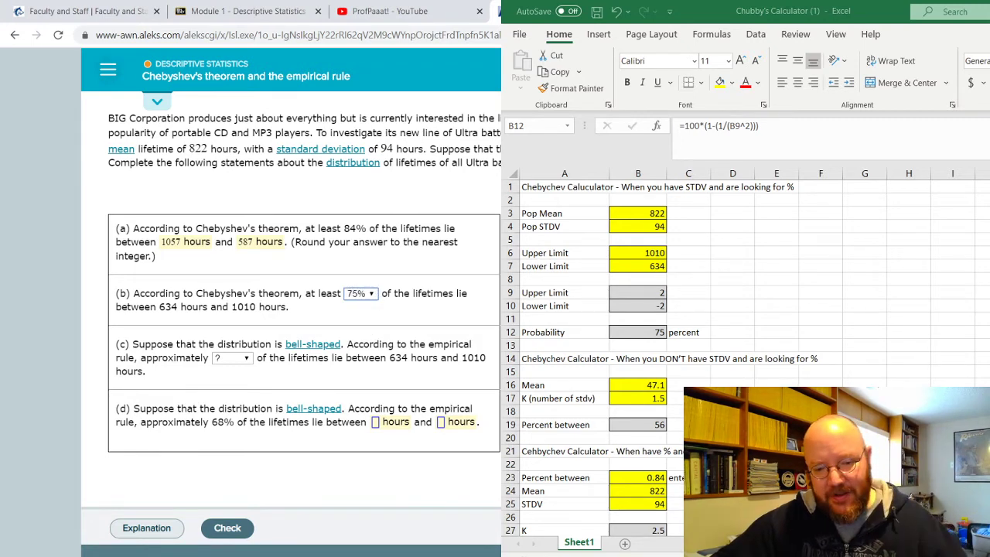
{"action": "key", "text": "alt+Tab"}
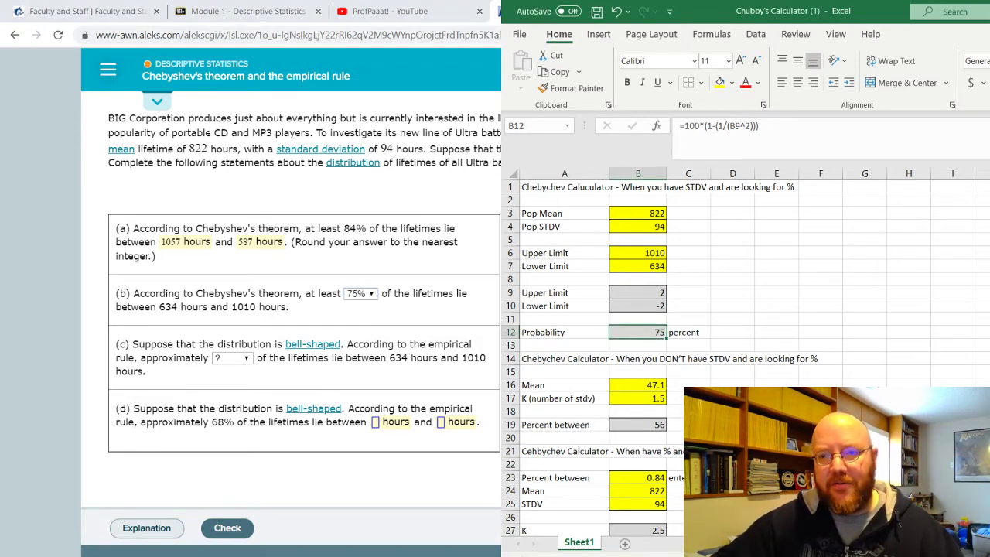
{"action": "key", "text": "alt+Tab"}
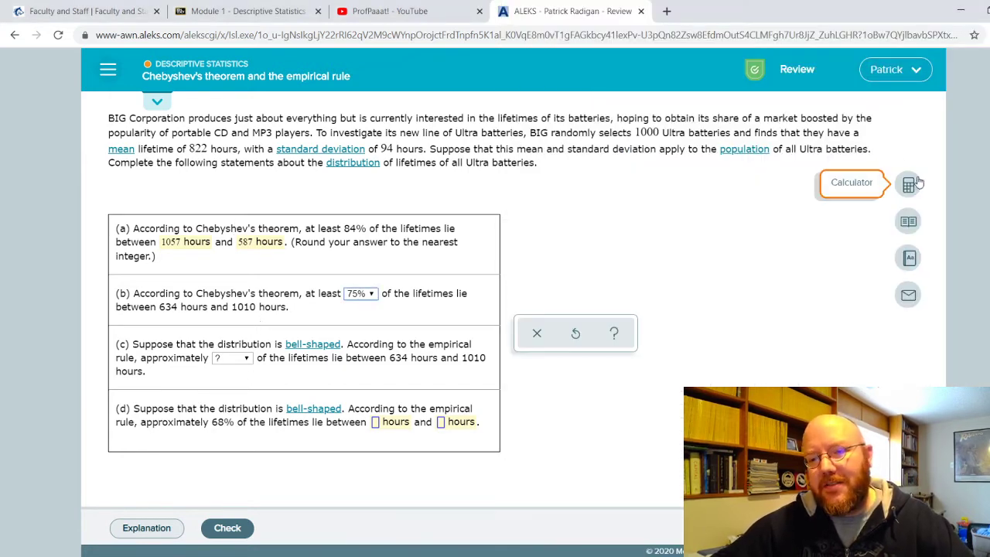
Step: Open the ALEKS on-page calculator and move it beside the questions
{"action": "left_click", "coordinate": [908, 185]}
{"action": "left_click_drag", "start_coordinate": [798, 188], "coordinate": [720, 190]}
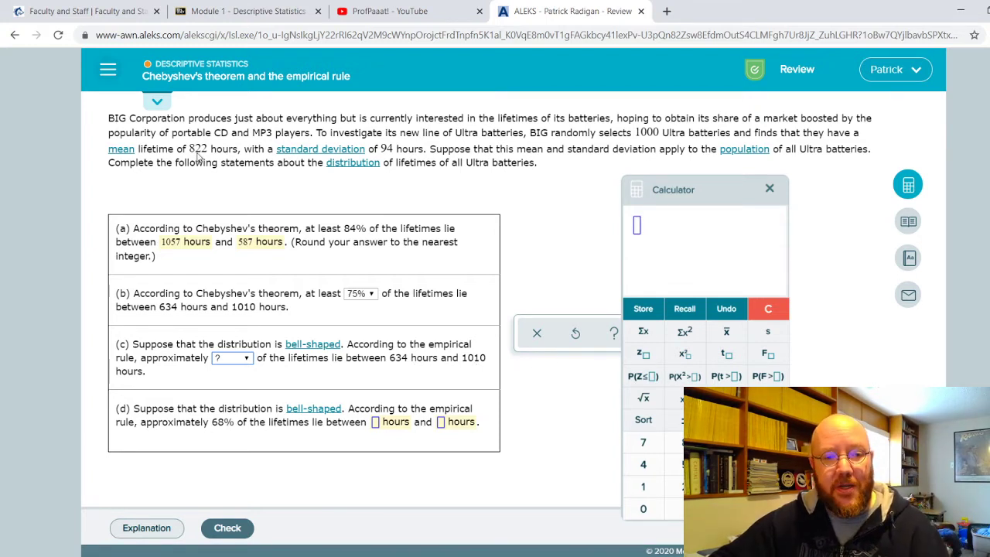
Step: Verify 822 + 94 + 94 = 1010 on the calculator, choose 95% for part (c), and clear
{"action": "left_click", "coordinate": [674, 442]}
{"action": "left_click", "coordinate": [669, 481]}
{"action": "left_click", "coordinate": [668, 481]}
{"action": "left_click", "coordinate": [768, 508]}
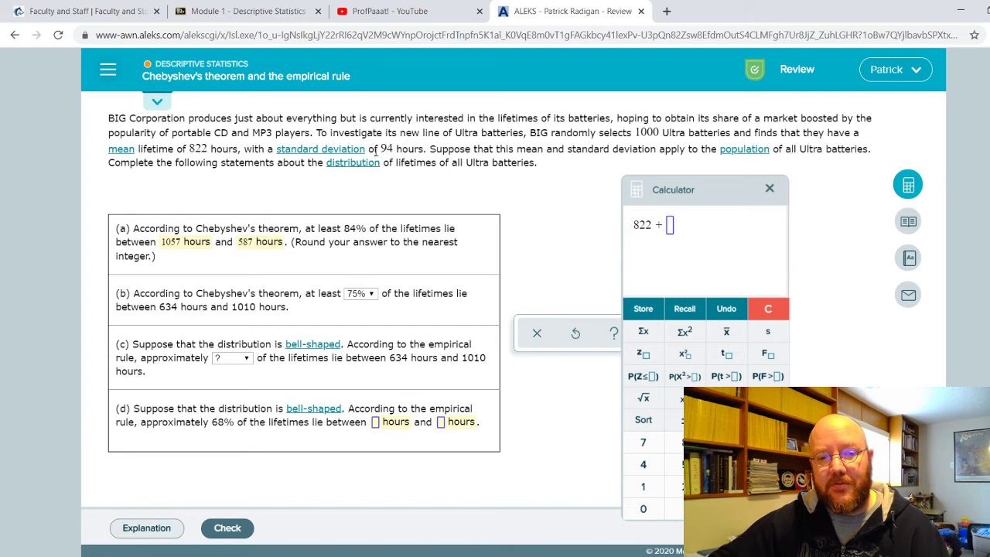
{"action": "left_click", "coordinate": [684, 441]}
{"action": "left_click", "coordinate": [657, 471]}
{"action": "key", "text": "Return"}
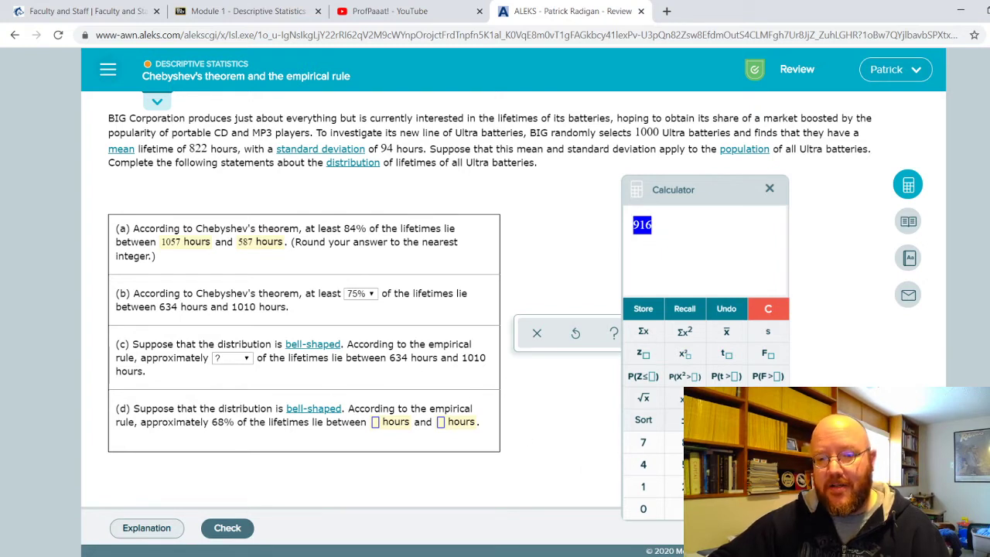
{"action": "key", "text": "plus"}
{"action": "type", "text": "94"}
{"action": "key", "text": "Return"}
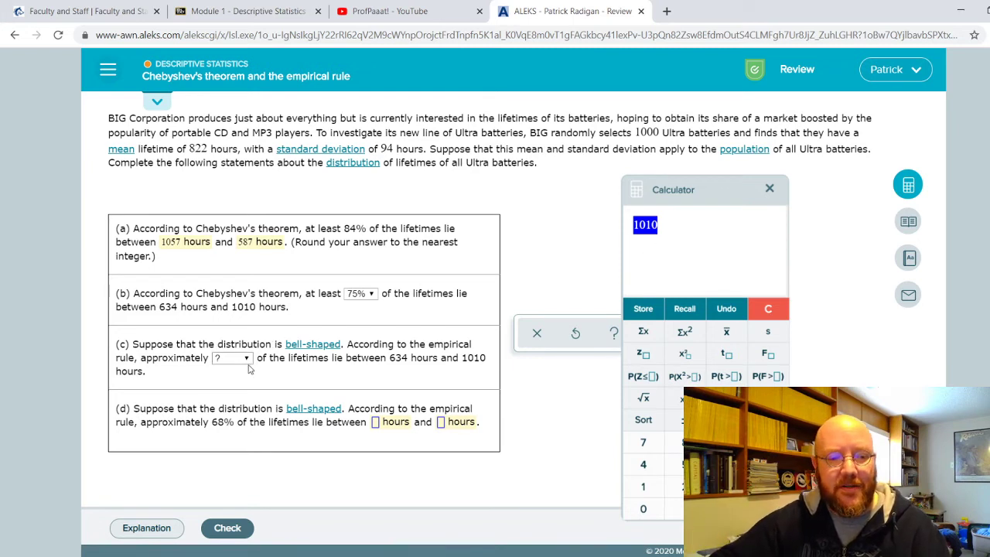
{"action": "left_click", "coordinate": [239, 410]}
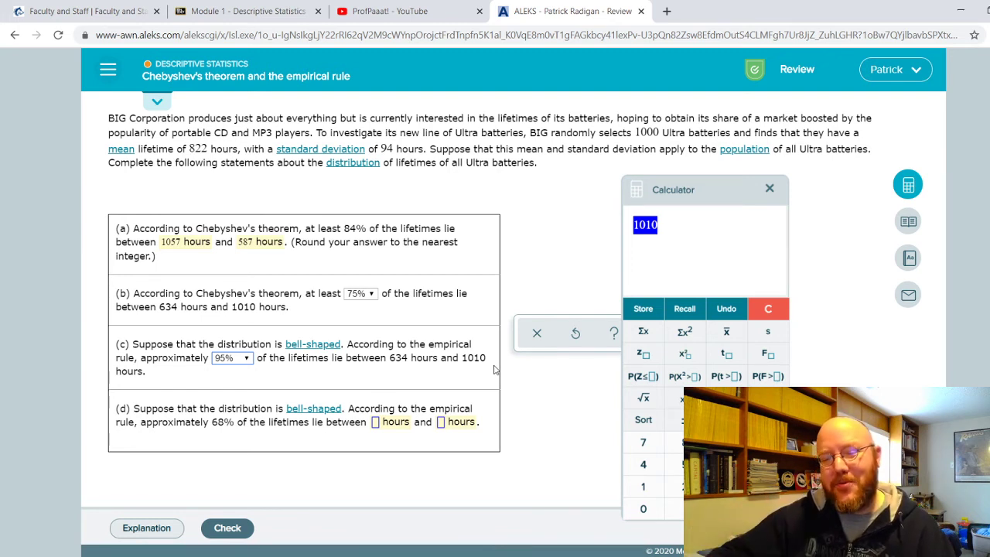
{"action": "left_click", "coordinate": [768, 308]}
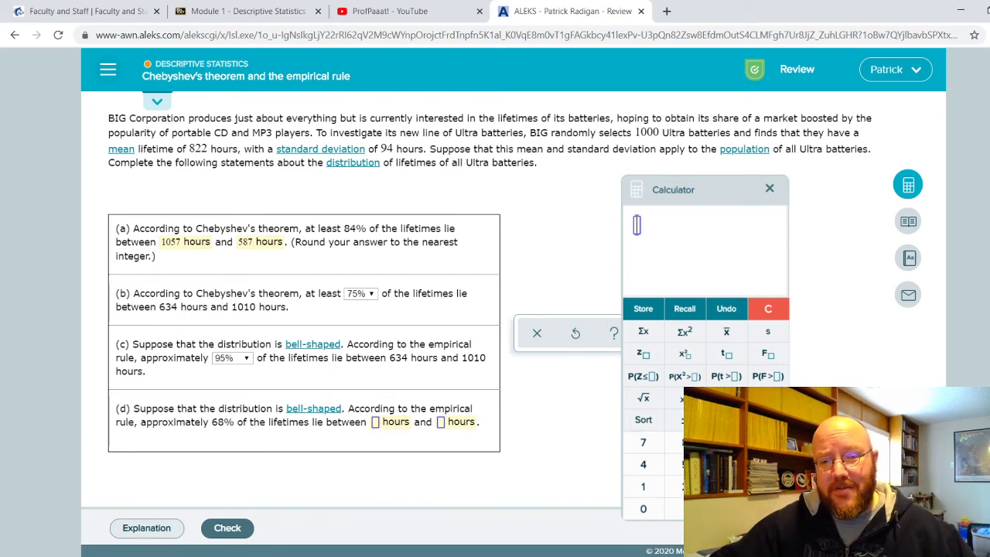
Step: Compute 822 + 94 = 916 and enter 916 in part (d)'s first box
{"action": "left_click", "coordinate": [671, 442]}
{"action": "left_click", "coordinate": [680, 487]}
{"action": "left_click", "coordinate": [680, 487]}
{"action": "type", "text": "+"}
{"action": "left_click", "coordinate": [726, 441]}
{"action": "left_click", "coordinate": [648, 462]}
{"action": "left_click", "coordinate": [768, 508]}
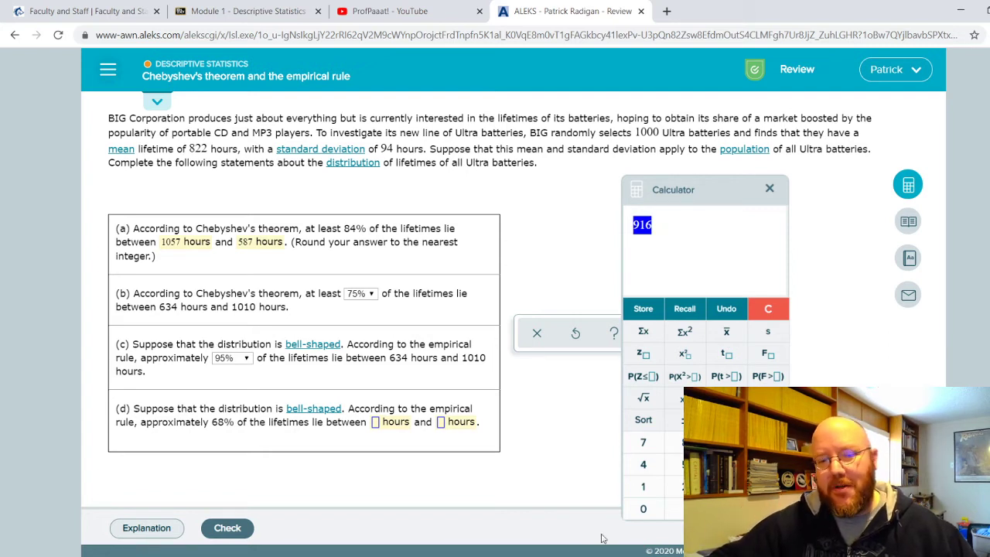
{"action": "left_click", "coordinate": [376, 426]}
{"action": "type", "text": "916"}
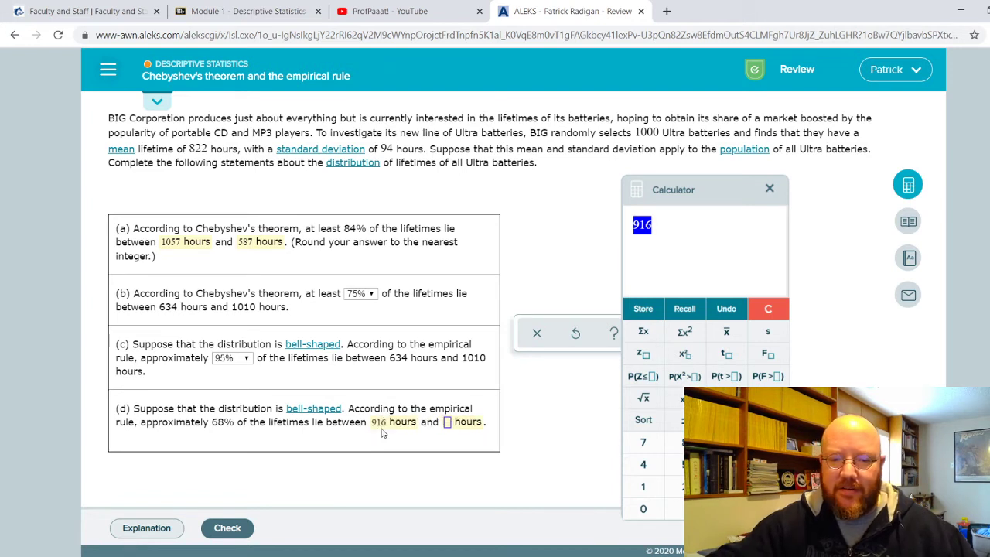
Step: Compute 822 − 94 = 728, enter 728 in part (d), and submit all answers
{"action": "left_click", "coordinate": [764, 309]}
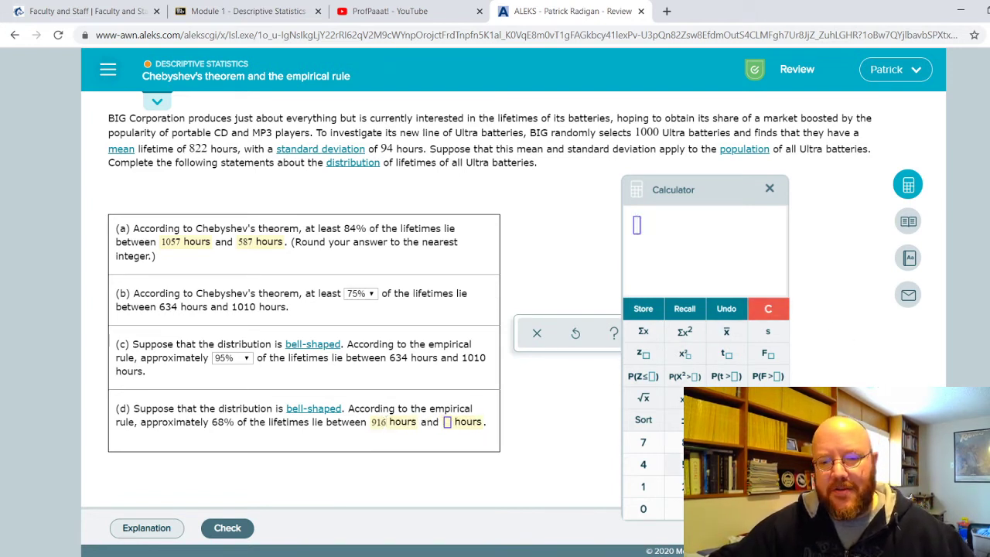
{"action": "type", "text": "8"}
{"action": "type", "text": "-"}
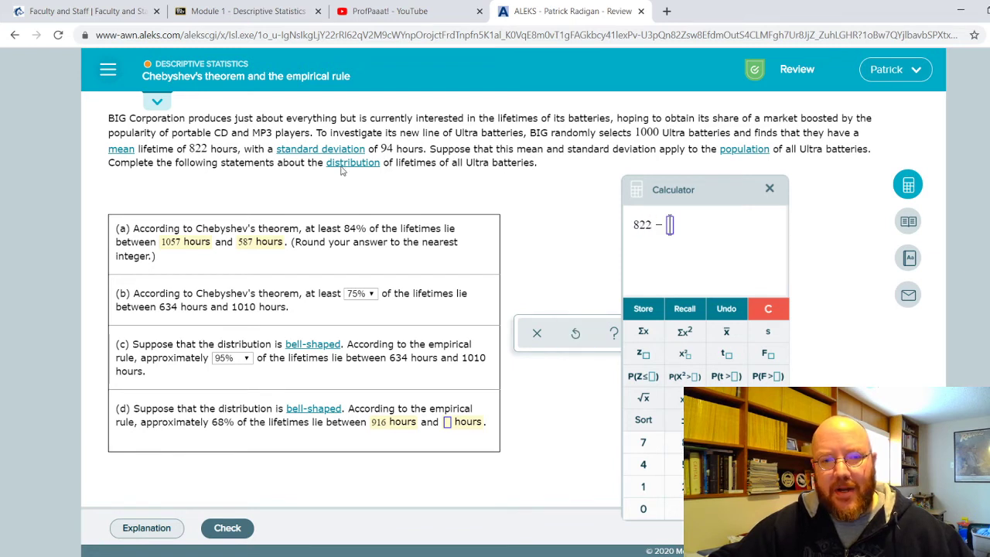
{"action": "type", "text": "94"}
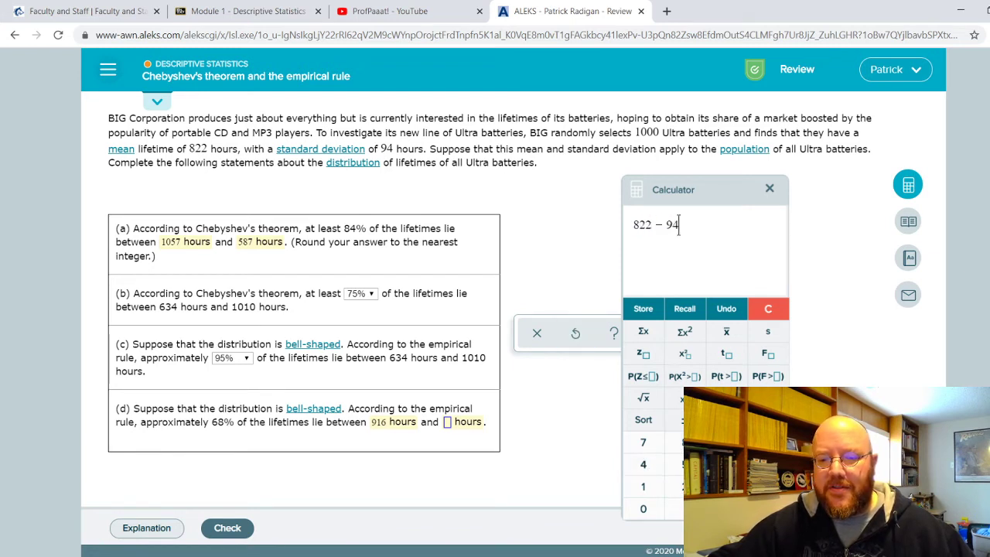
{"action": "key", "text": "Return"}
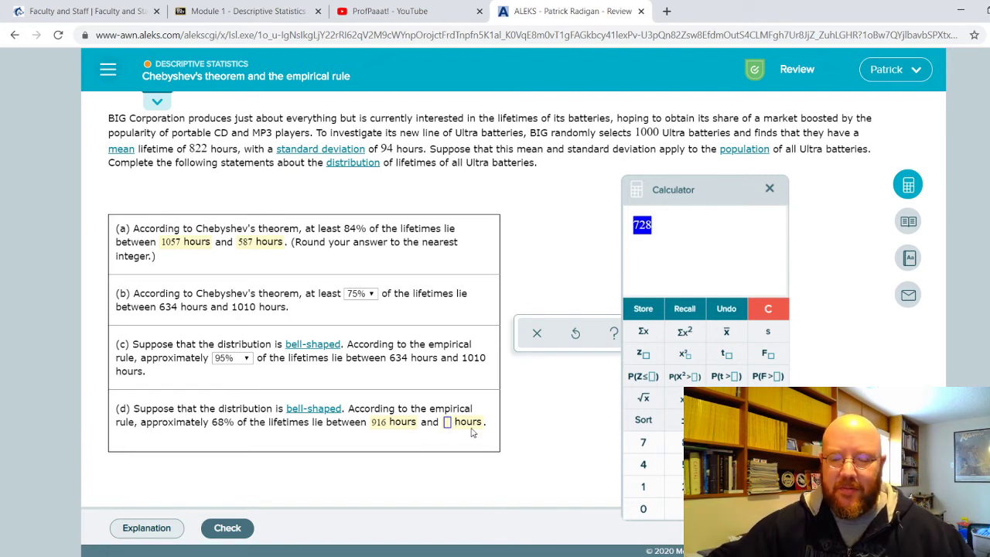
{"action": "type", "text": "728"}
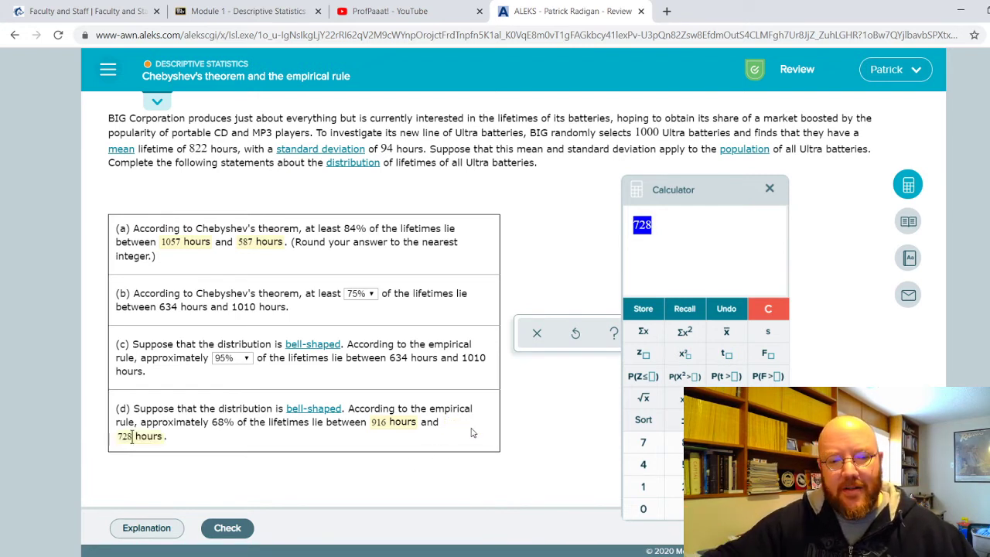
{"action": "left_click", "coordinate": [228, 527]}
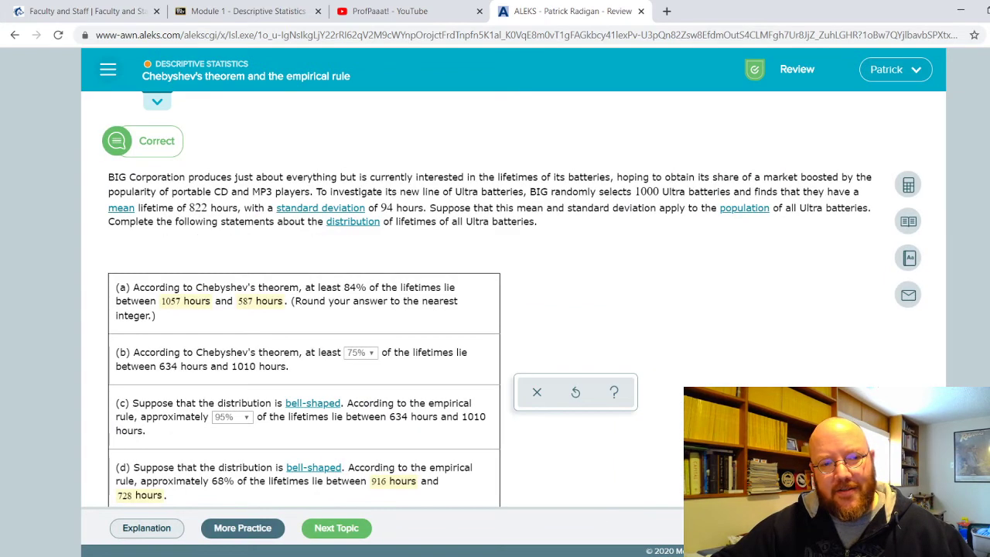